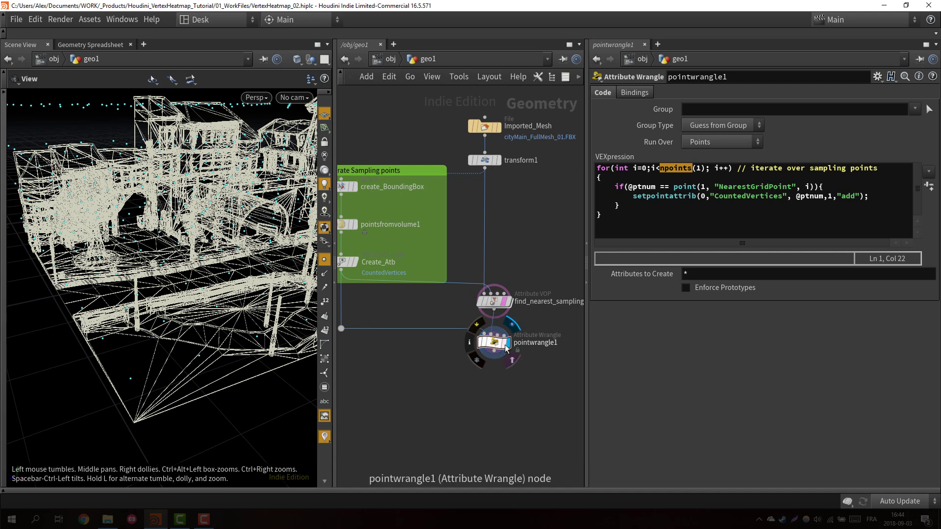
# Display pointwrangle1 and read the sampling points' CountedVertices values in the Geometry Spreadsheet
pyautogui.click(498, 350)
pyautogui.moveTo(205, 211); pyautogui.dragTo(119, 341)
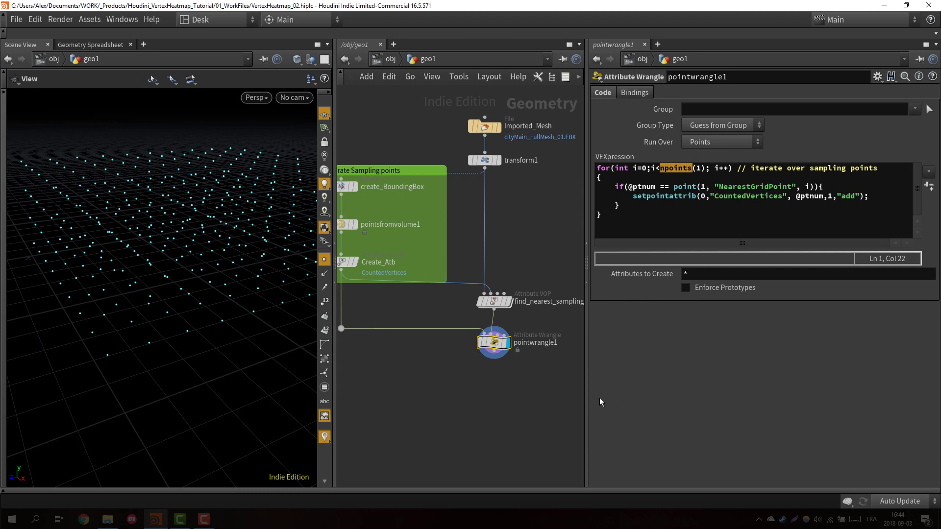
pyautogui.click(103, 45)
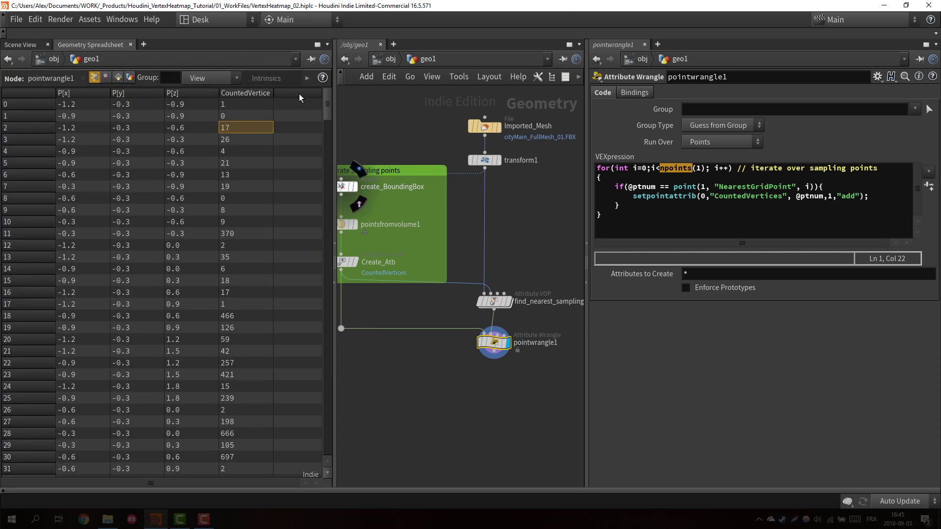
pyautogui.moveTo(326, 109); pyautogui.dragTo(308, 472)
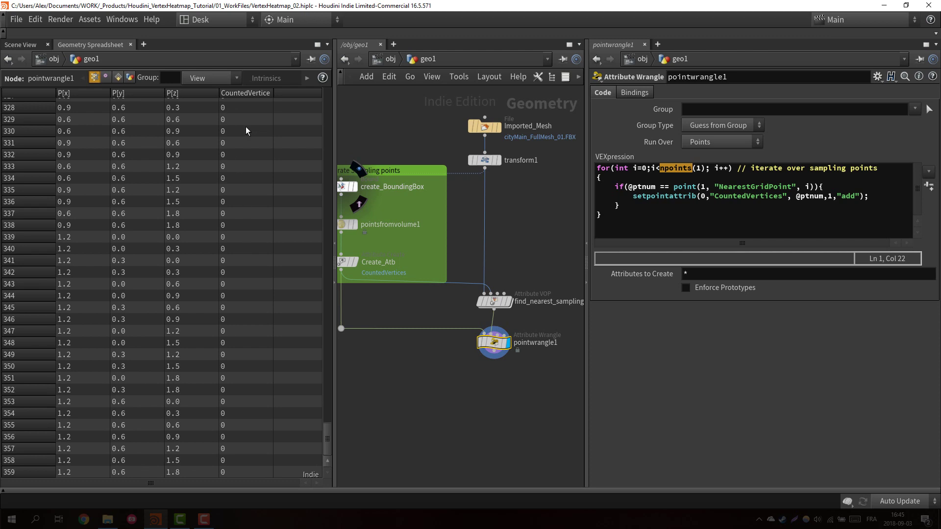
# Add a Delete node below pointwrangle1 and wire it to pointwrangle1's output
pyautogui.click(15, 45)
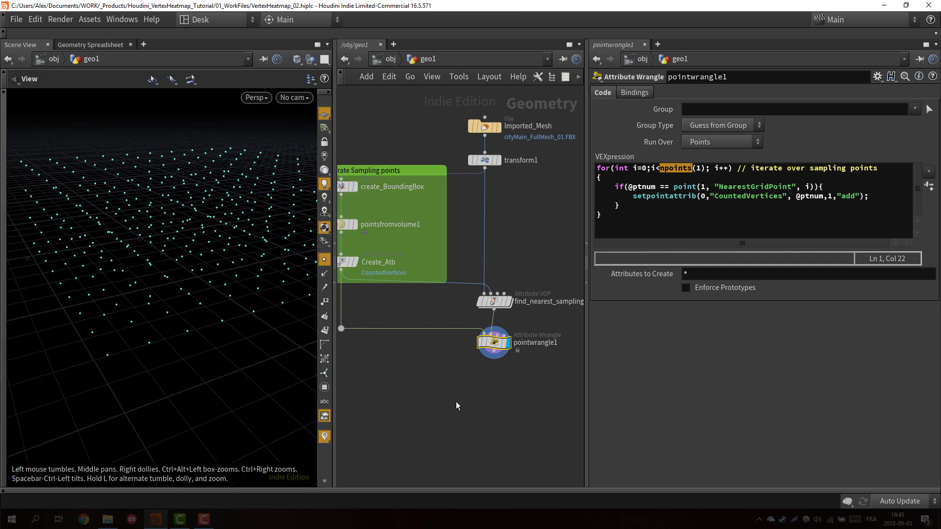
pyautogui.press('Tab')
pyautogui.write('delete')
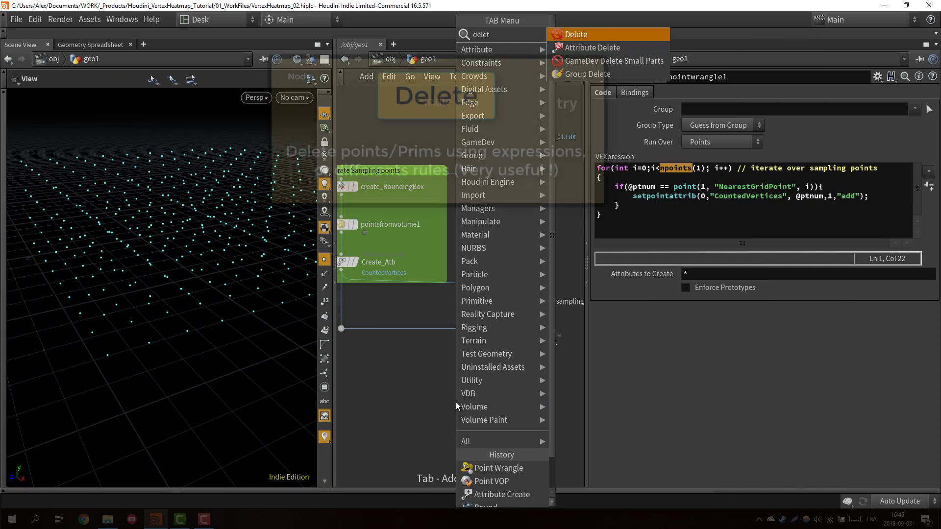
pyautogui.press('Return')
pyautogui.click(456, 402)
pyautogui.moveTo(456, 394); pyautogui.dragTo(446, 377)
pyautogui.moveTo(446, 377); pyautogui.dragTo(554, 303, button='middle')
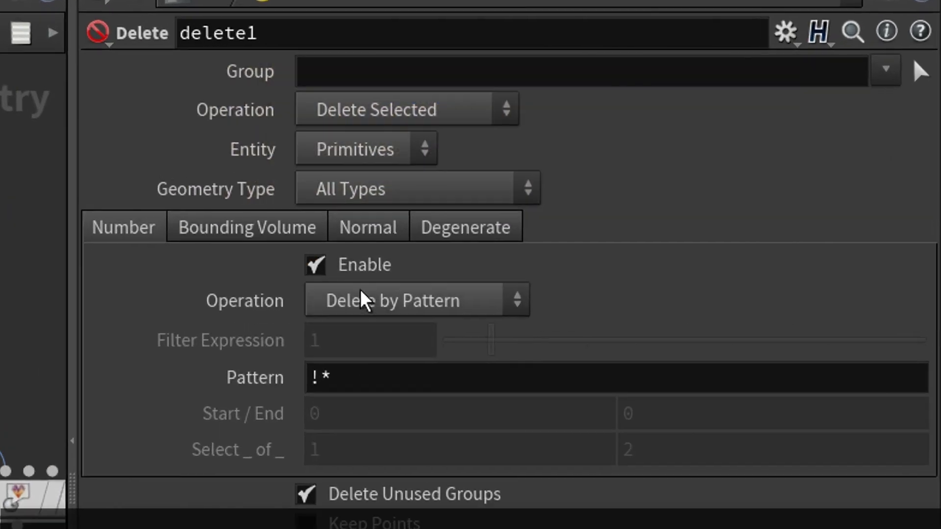
pyautogui.click(492, 146)
pyautogui.click(371, 220)
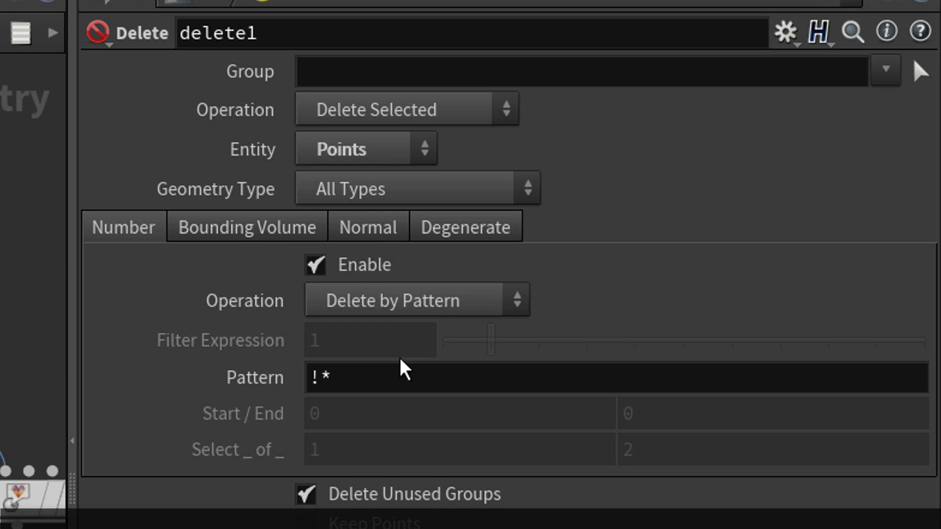
pyautogui.click(400, 272)
pyautogui.hotkey('ctrl', 'z')
pyautogui.click(400, 310)
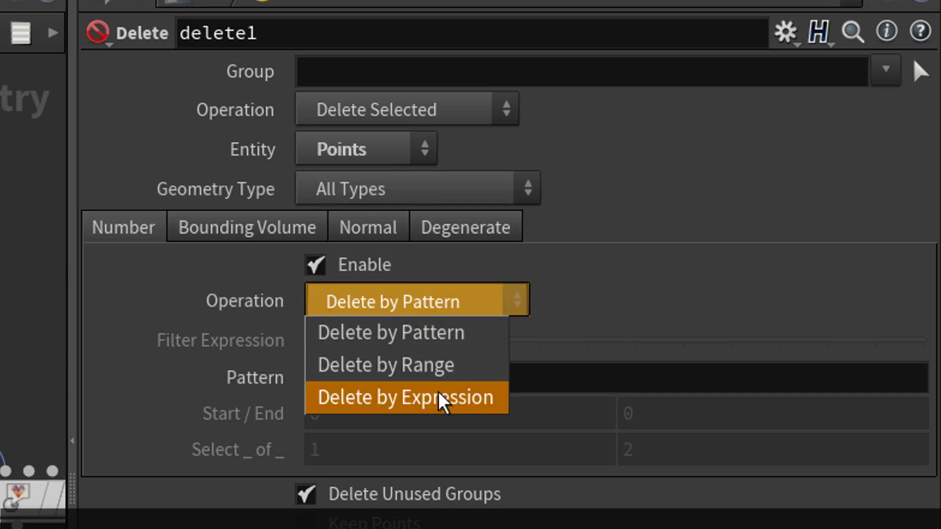
pyautogui.click(435, 398)
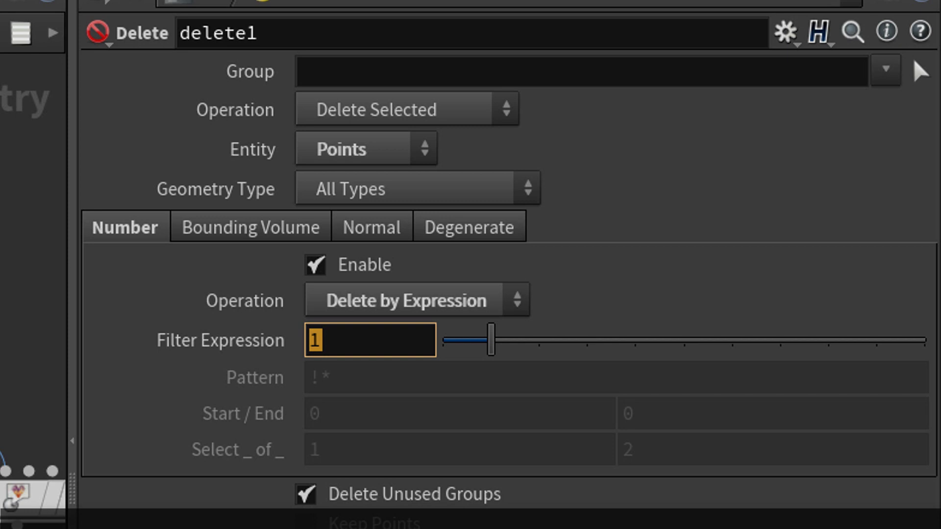
pyautogui.write('@Cu')
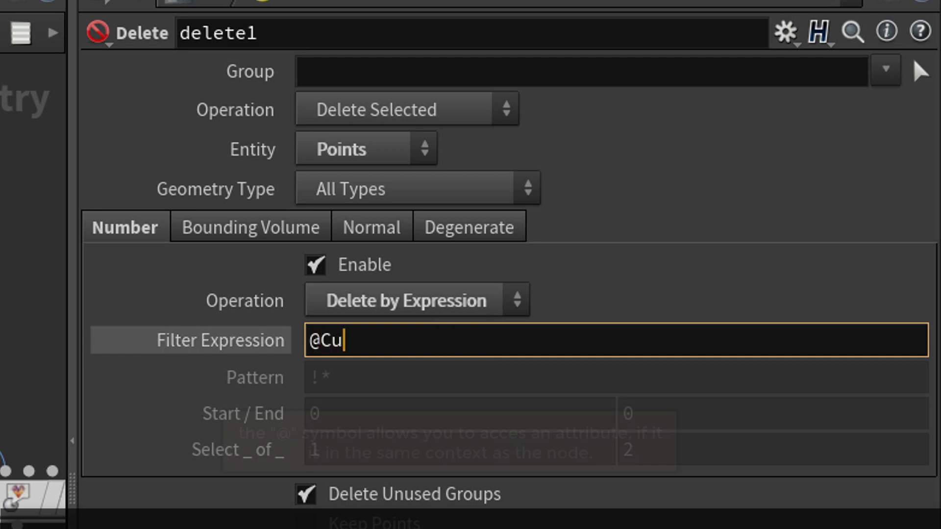
pyautogui.press('BackSpace')
pyautogui.write('ountedVert')
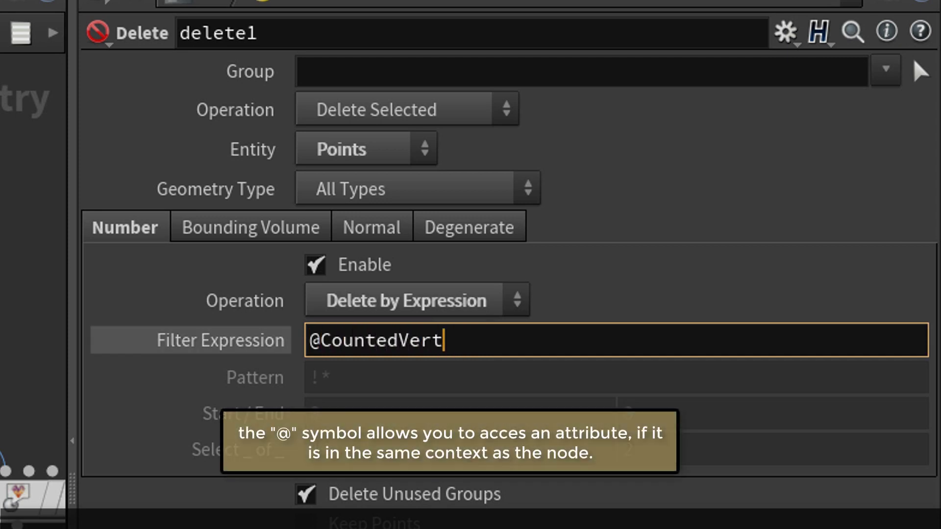
pyautogui.write('ices > 0')
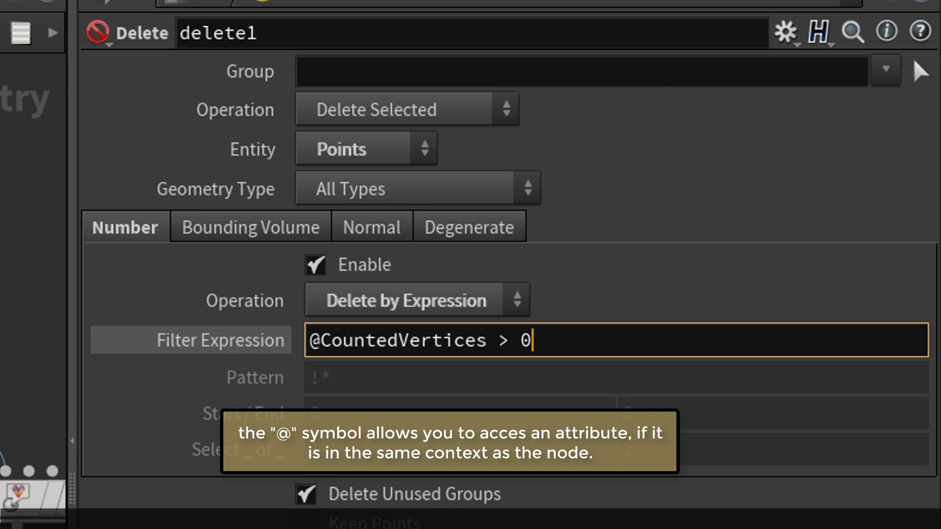
pyautogui.press('Return')
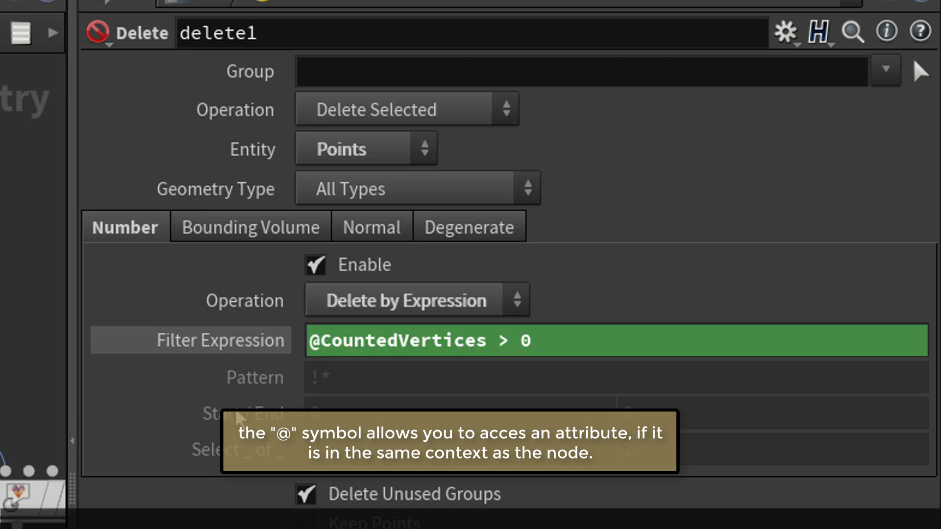
pyautogui.click(526, 340)
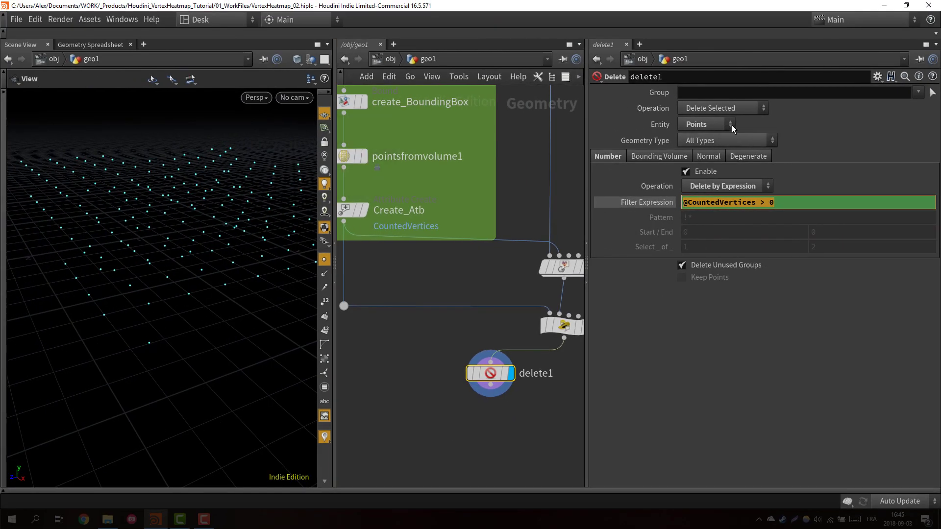
# Switch delete1's operation to Delete Non-Selected to keep the matching points
pyautogui.click(726, 110)
pyautogui.click(728, 135)
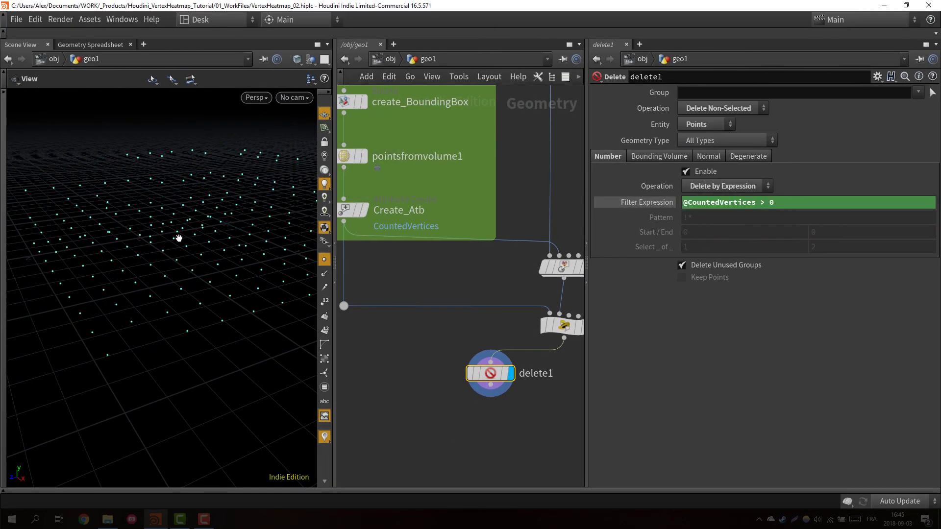
pyautogui.moveTo(179, 237); pyautogui.dragTo(118, 258)
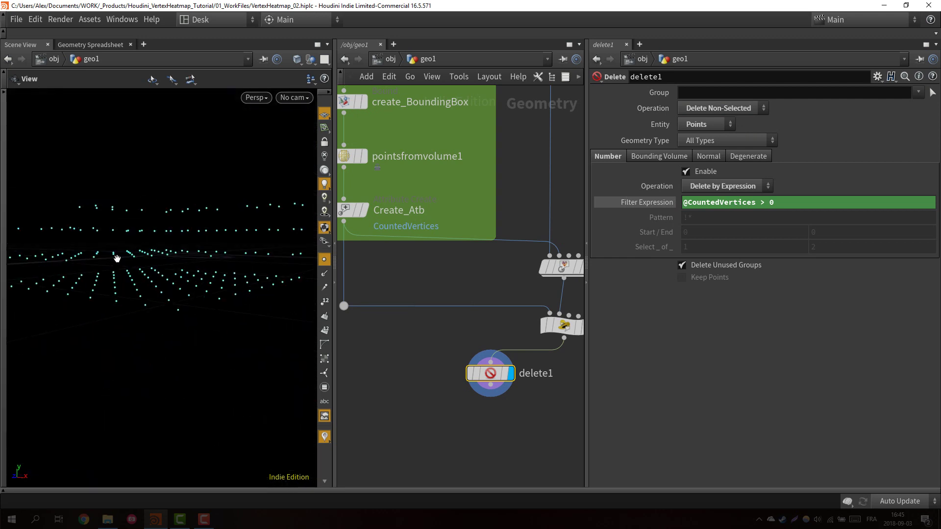
pyautogui.scroll(3, 475, 218)
# Change pointsfromvolume1's Point Separation to 0.1 and display its denser point grid
pyautogui.moveTo(474, 220); pyautogui.dragTo(359, 263)
pyautogui.doubleClick(716, 155)
pyautogui.write('0.1')
pyautogui.press('Return')
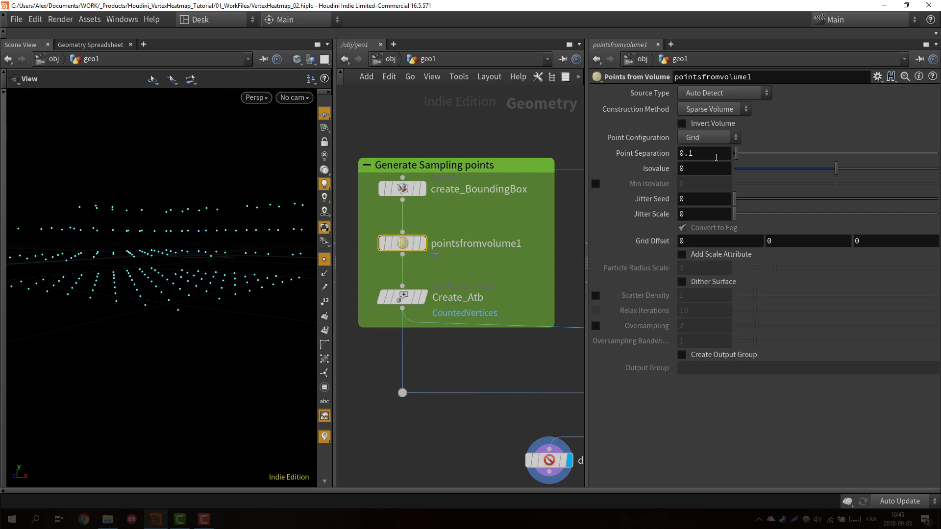
pyautogui.moveTo(126, 195); pyautogui.dragTo(299, 186)
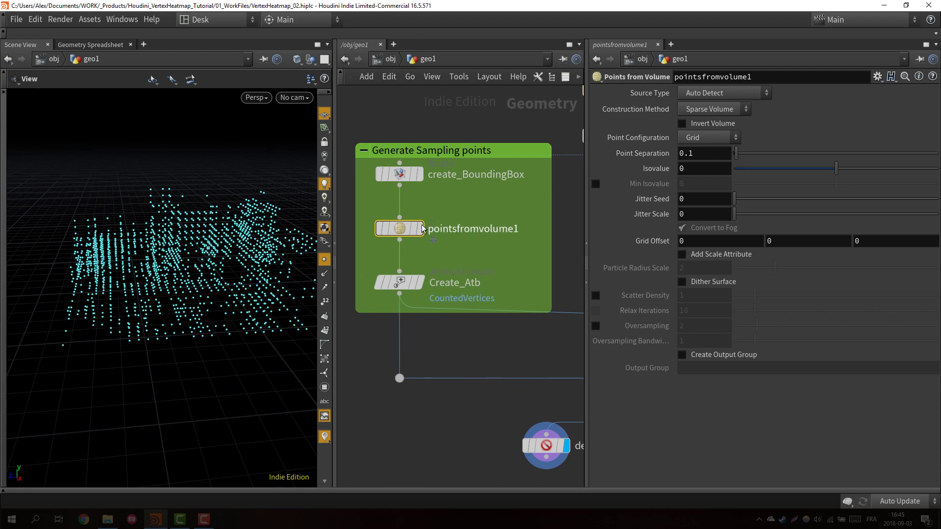
pyautogui.click(419, 228)
pyautogui.moveTo(158, 251); pyautogui.dragTo(231, 258)
# Display the find_nearest_sampling_point output in the viewport
pyautogui.press('s')
pyautogui.scroll(-3, 429, 275)
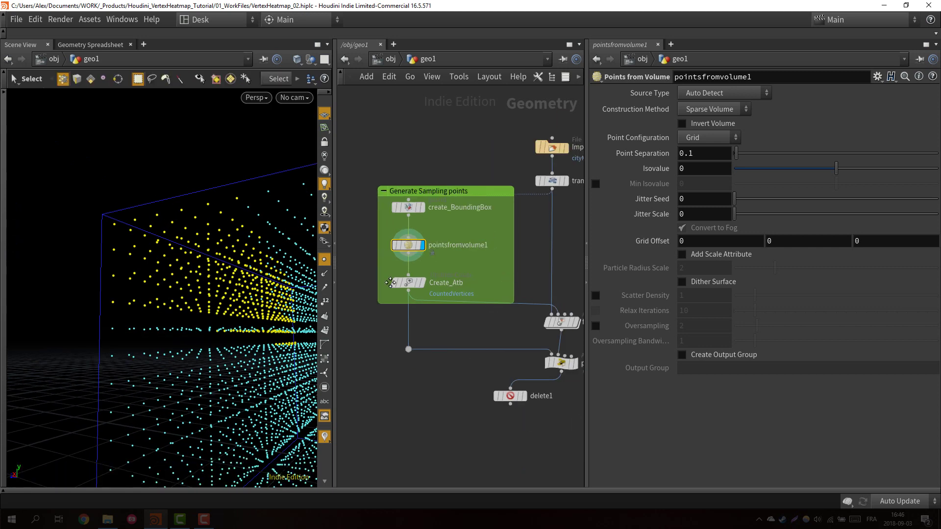
pyautogui.scroll(4, 429, 302)
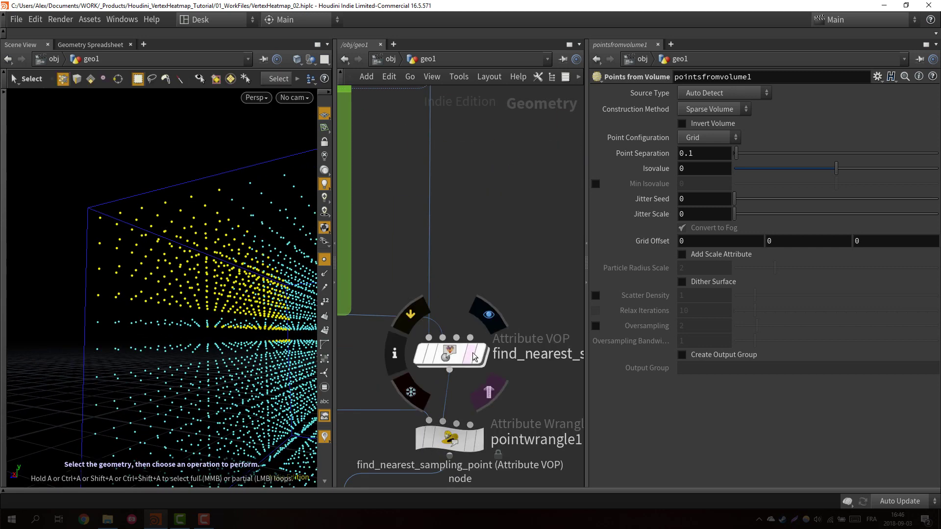
pyautogui.click(478, 353)
pyautogui.scroll(5, 192, 235)
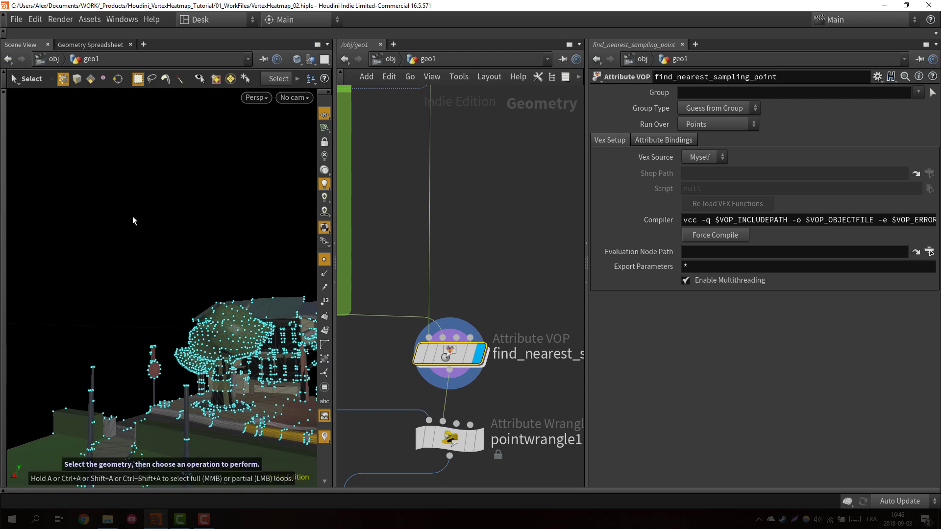
pyautogui.scroll(-4, 505, 323)
pyautogui.scroll(3, 451, 343)
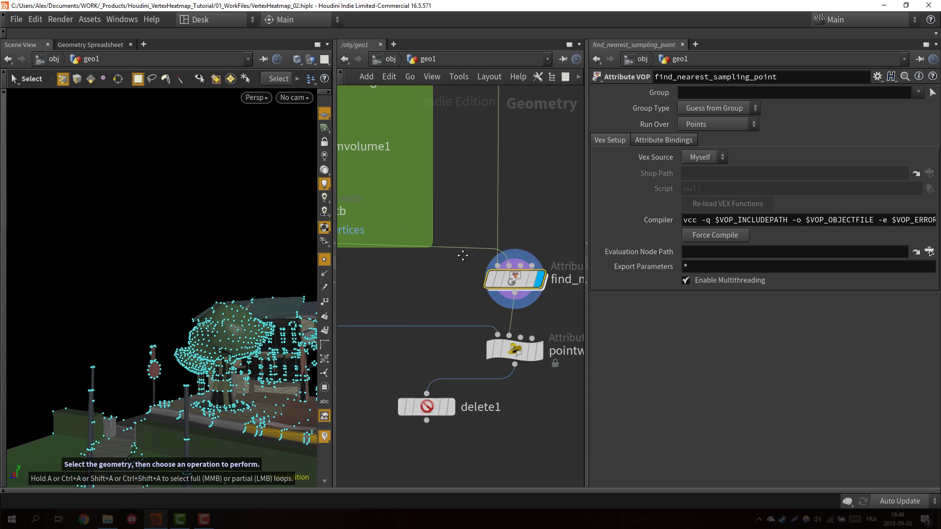
# Display delete1 and orbit around the remaining sampling points to inspect them
pyautogui.click(452, 396)
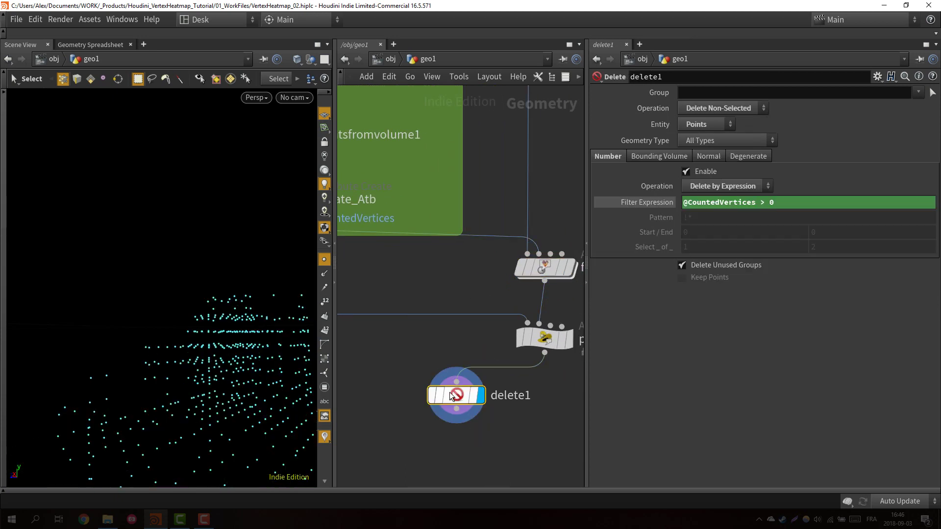
pyautogui.press('Escape')
pyautogui.moveTo(155, 211); pyautogui.dragTo(210, 264)
pyautogui.press('s')
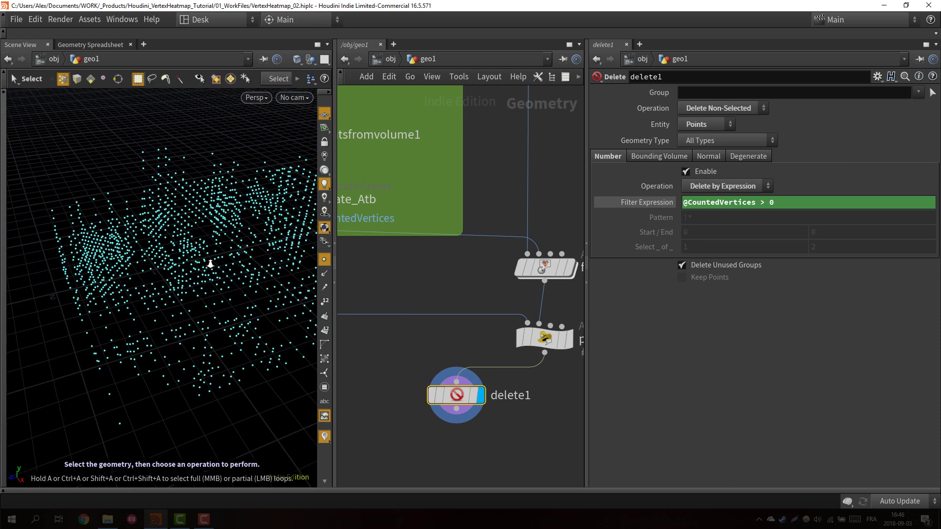
pyautogui.press('Escape')
pyautogui.moveTo(211, 265); pyautogui.dragTo(164, 332)
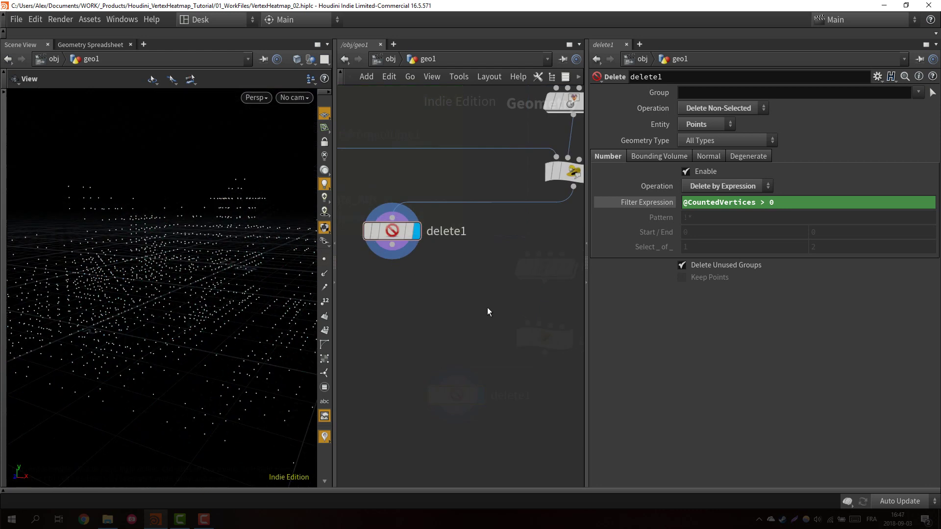
pyautogui.moveTo(488, 311); pyautogui.dragTo(432, 314, button='middle')
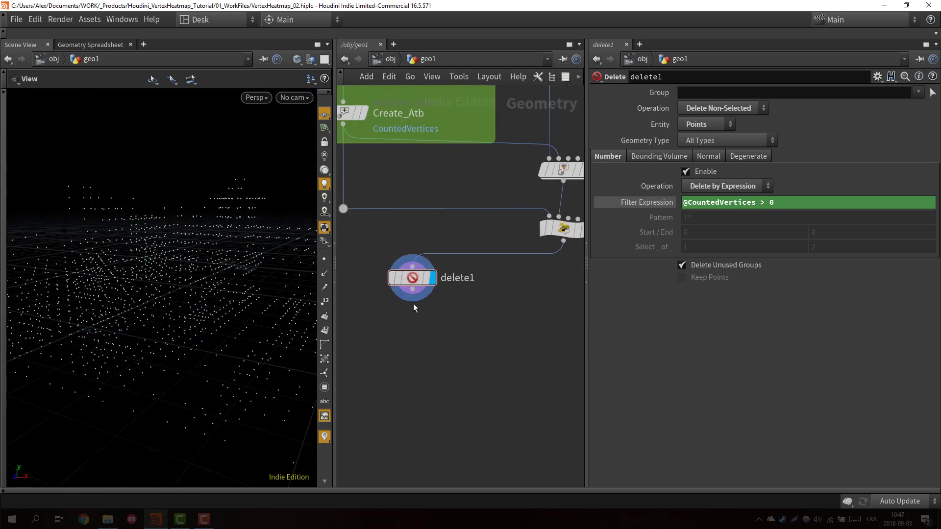
pyautogui.scroll(3, 418, 328)
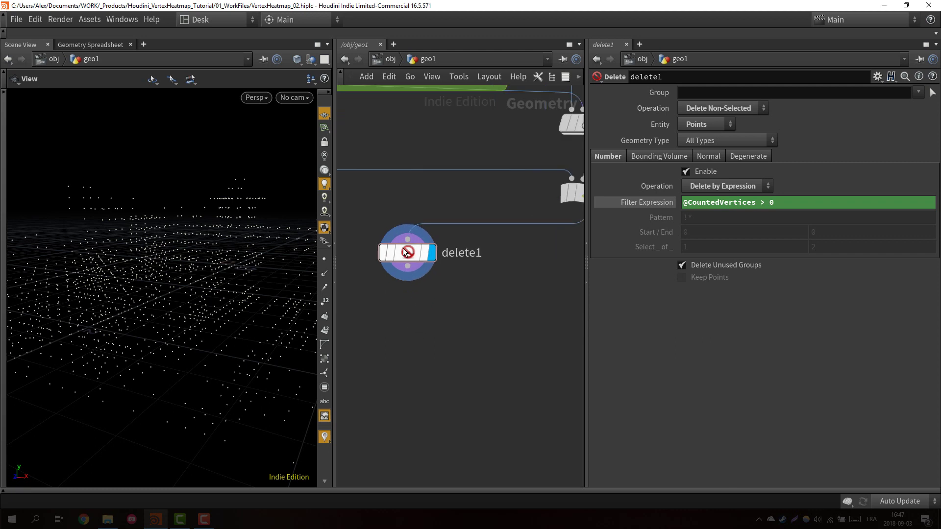
pyautogui.moveTo(396, 270)
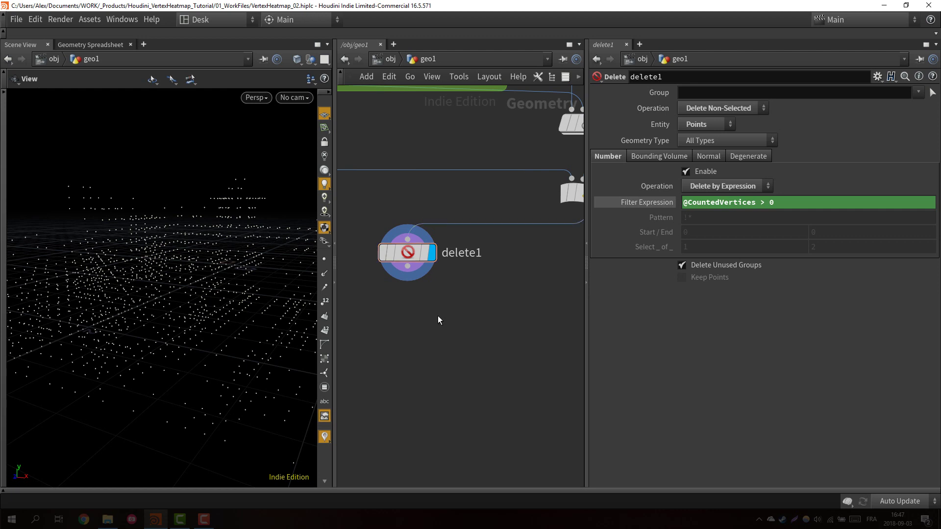
# Add an Attribute Promote node under delete1 and make it the displayed output
pyautogui.press('Tab')
pyautogui.write('at')
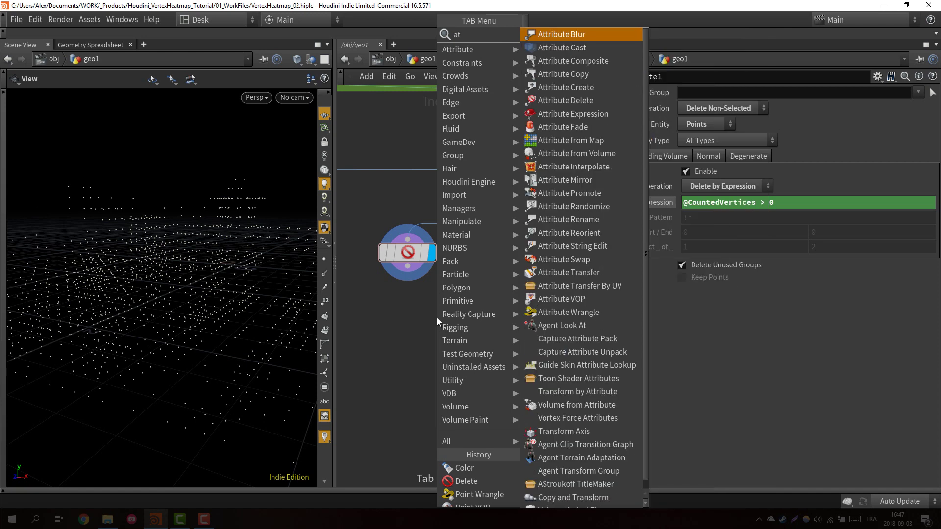
pyautogui.write('tribute')
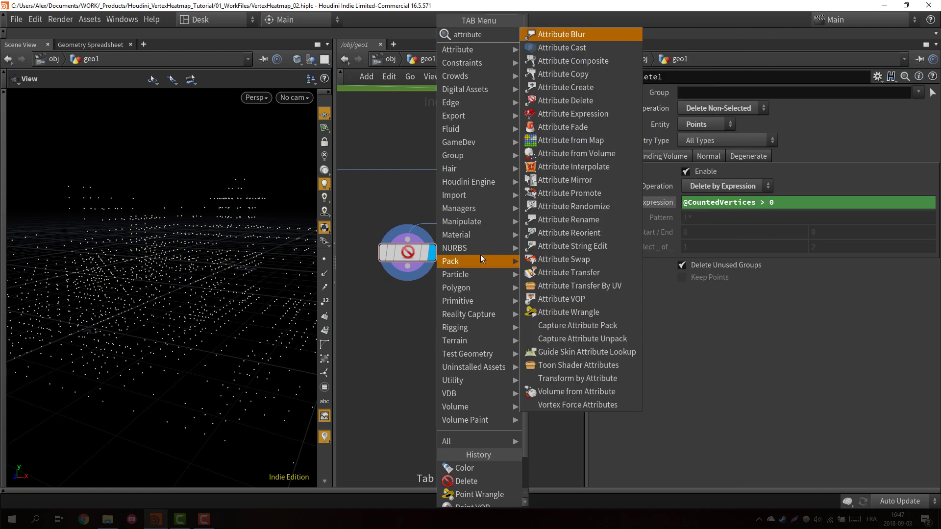
pyautogui.write('p')
pyautogui.press('BackSpace')
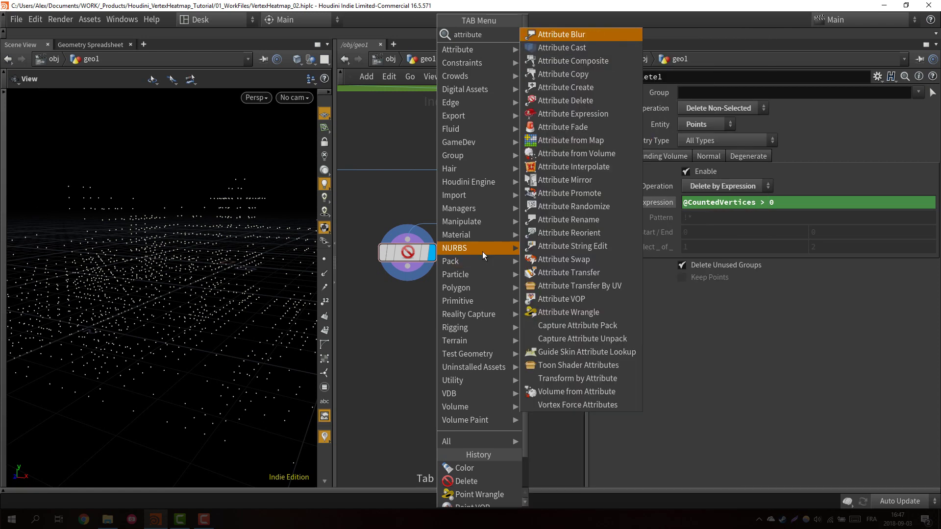
pyautogui.write('p')
pyautogui.press('BackSpace')
pyautogui.write('pro')
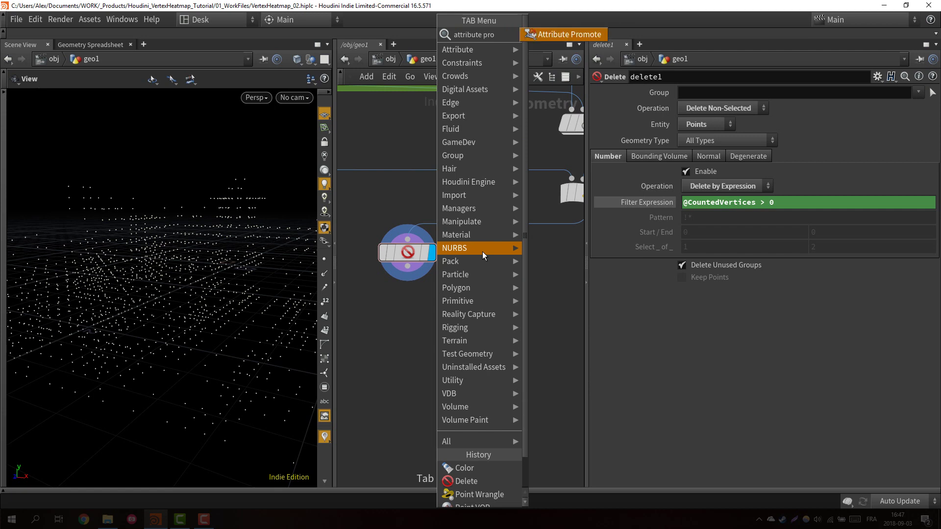
pyautogui.press('Return')
pyautogui.click(415, 322)
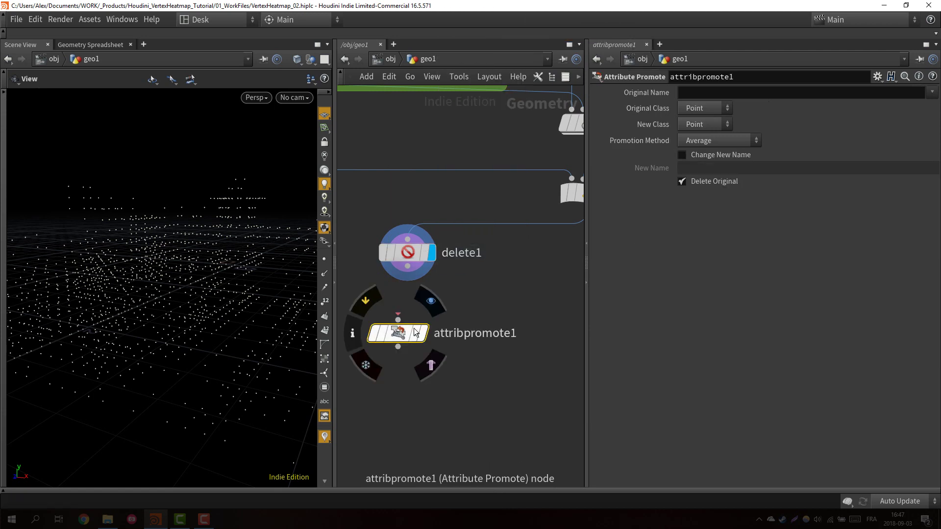
pyautogui.moveTo(414, 322); pyautogui.dragTo(408, 315)
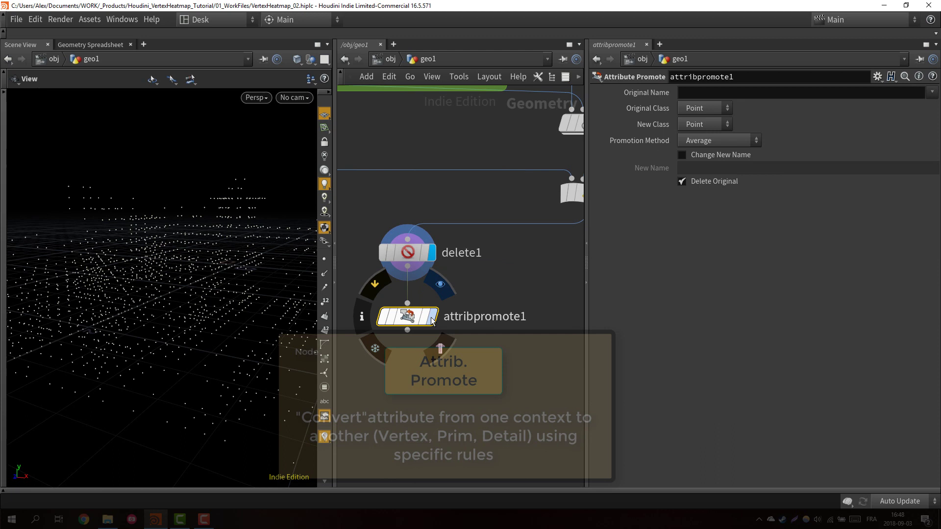
pyautogui.click(440, 284)
# Set Original Name to CountedVertices and turn off Delete Original
pyautogui.click(745, 93)
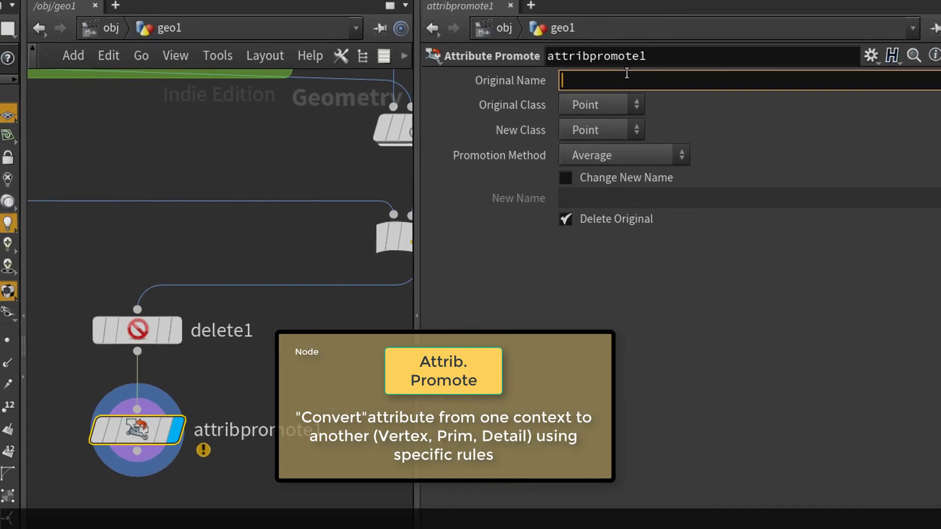
pyautogui.scroll(5, 195, 470)
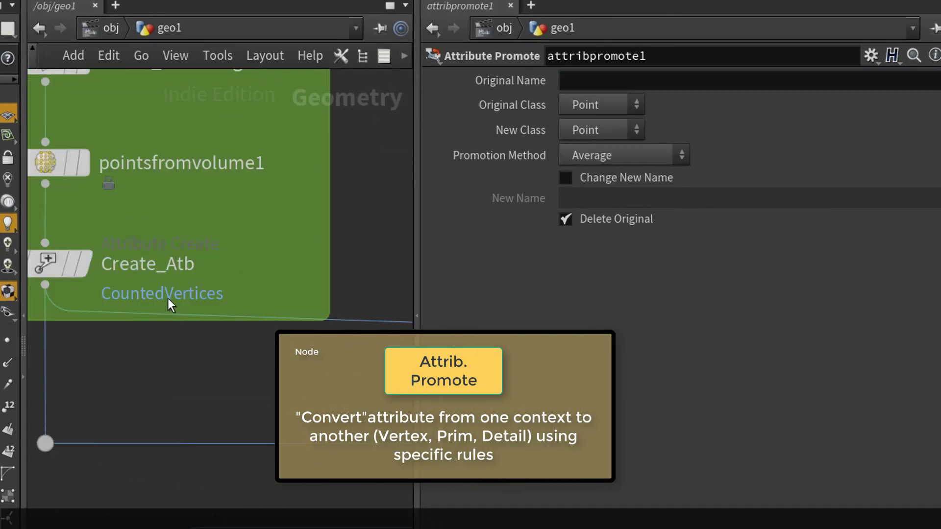
pyautogui.scroll(-2, 264, 279)
pyautogui.click(571, 80)
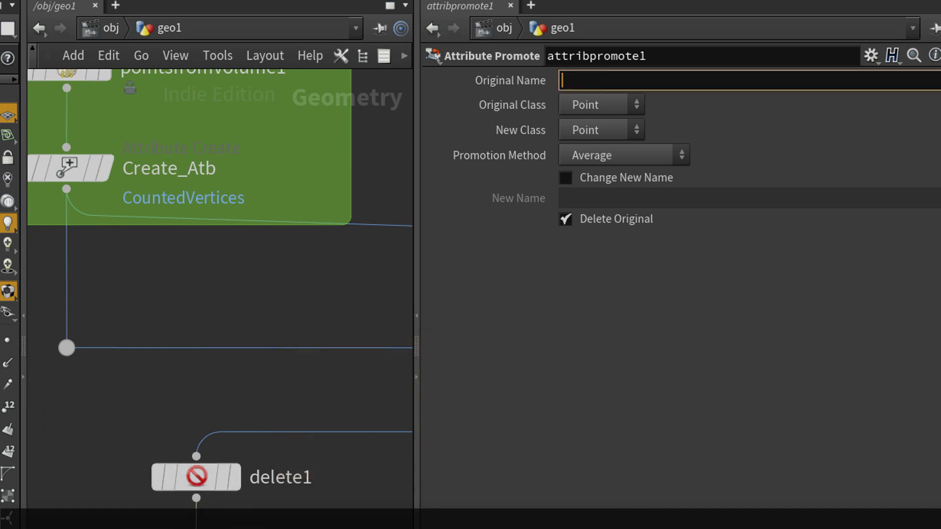
pyautogui.write('CountedVertices')
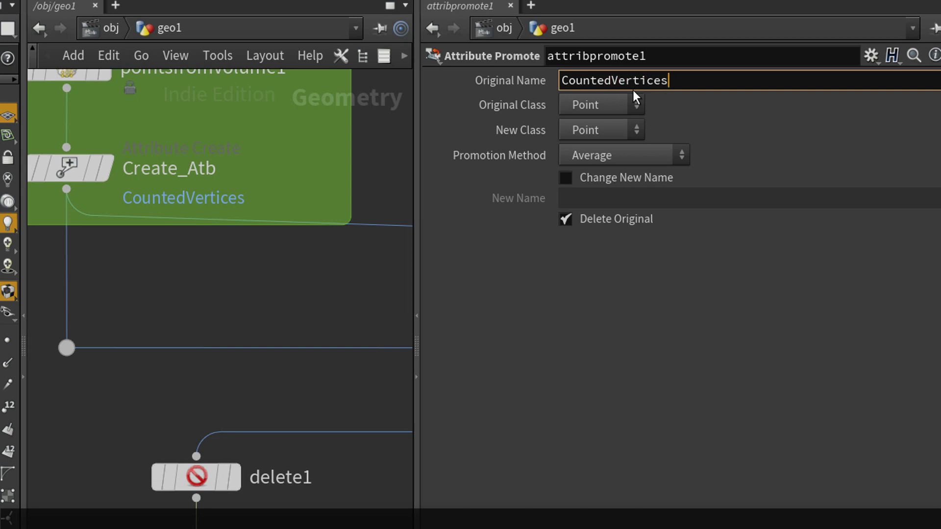
pyautogui.press('Return')
pyautogui.click(625, 221)
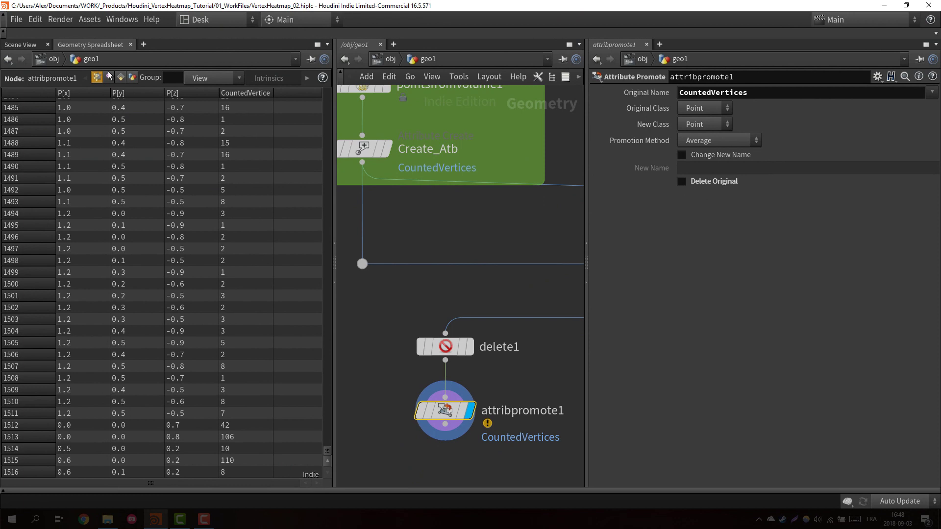
# Keep the original class as Point, set New Class to Detail, and view Detail attributes
pyautogui.click(695, 110)
pyautogui.click(699, 145)
pyautogui.click(700, 125)
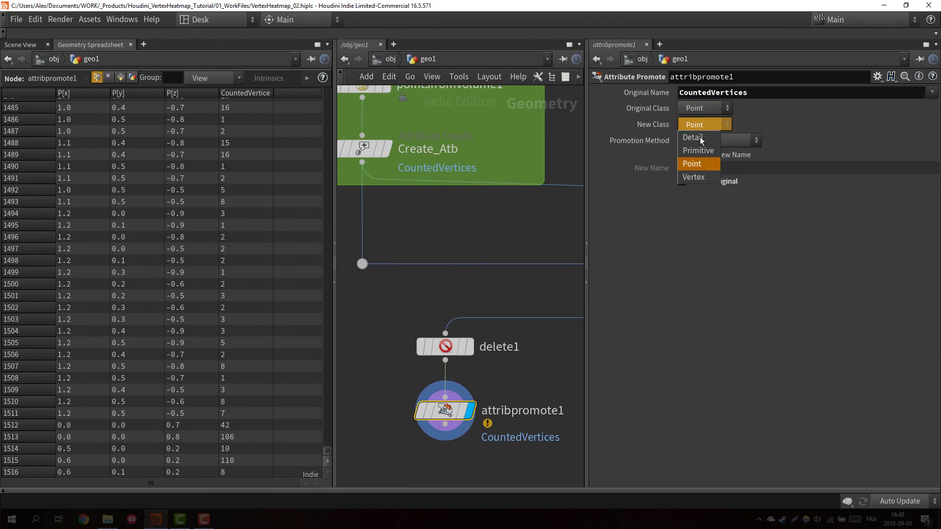
pyautogui.click(692, 137)
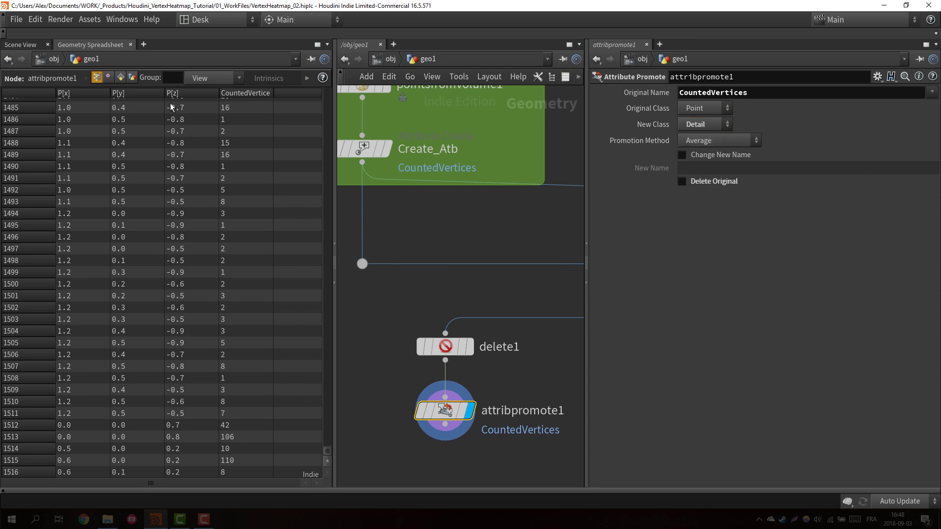
pyautogui.click(133, 78)
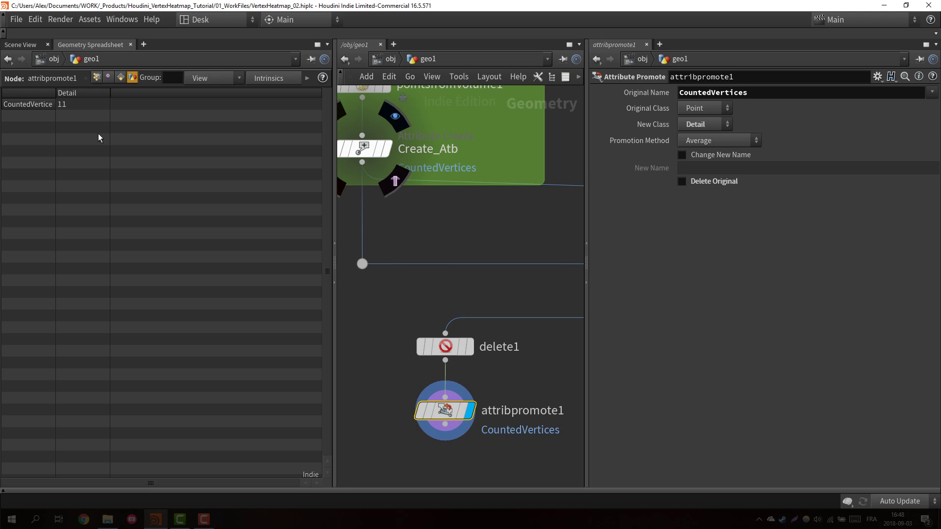
# Set Promotion Method to Maximum and compare point versus detail values in the spreadsheet
pyautogui.click(705, 143)
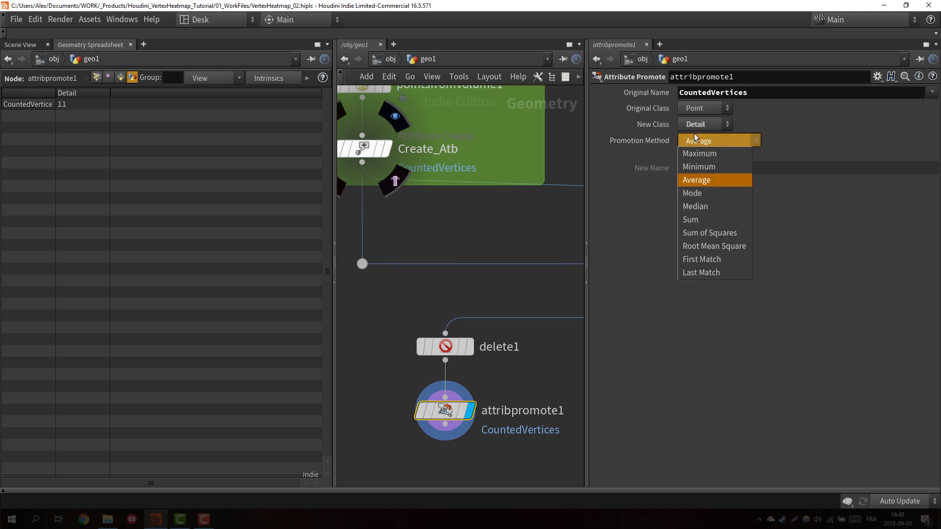
pyautogui.click(260, 88)
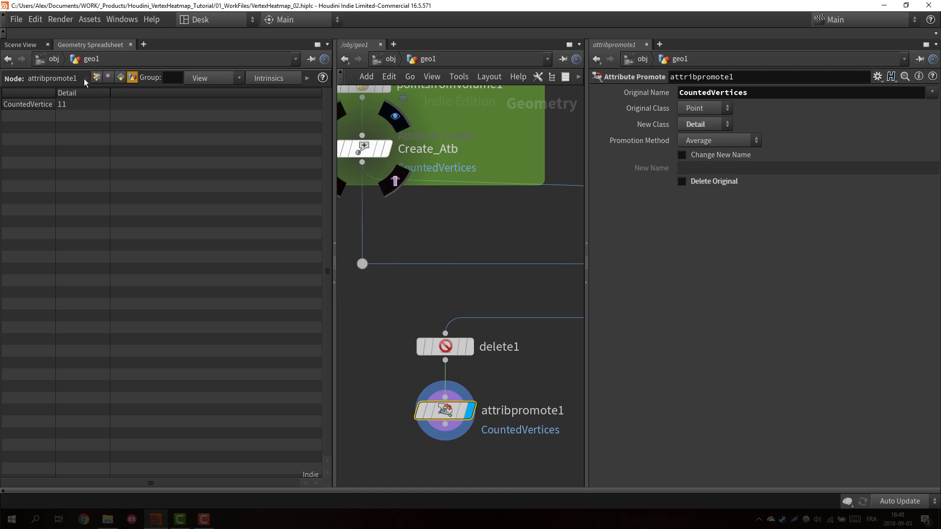
pyautogui.click(97, 77)
pyautogui.click(132, 78)
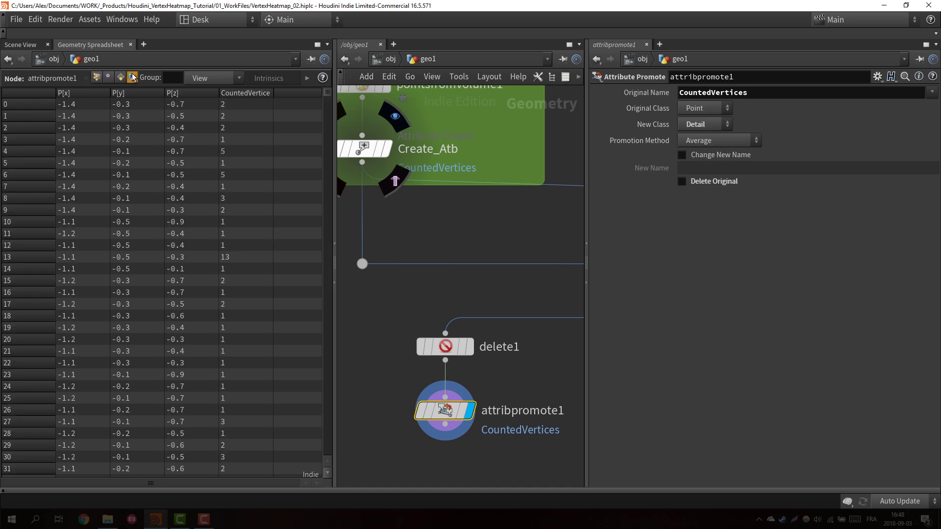
pyautogui.click(717, 142)
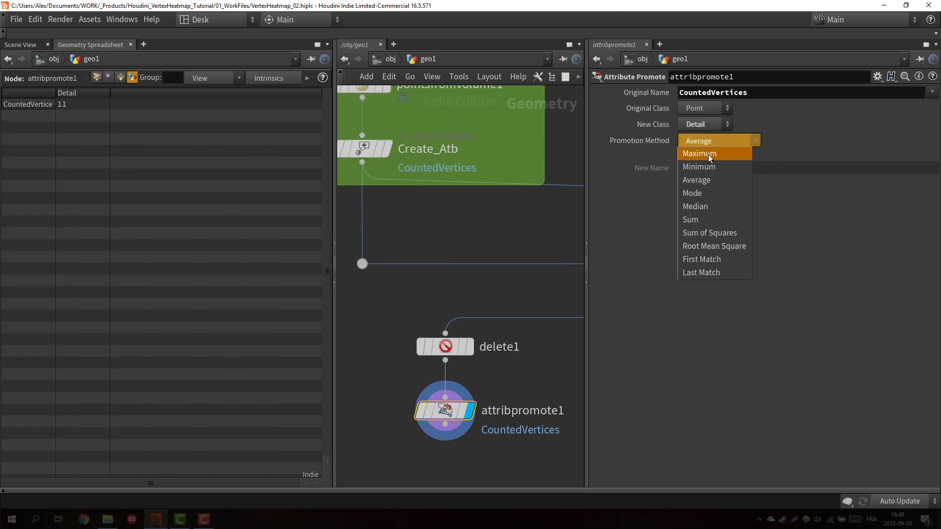
pyautogui.click(712, 158)
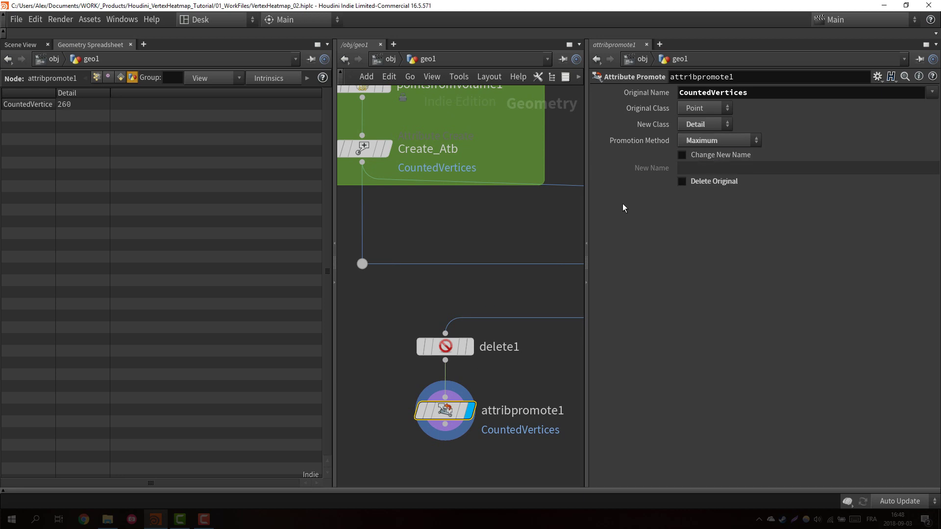
pyautogui.click(97, 77)
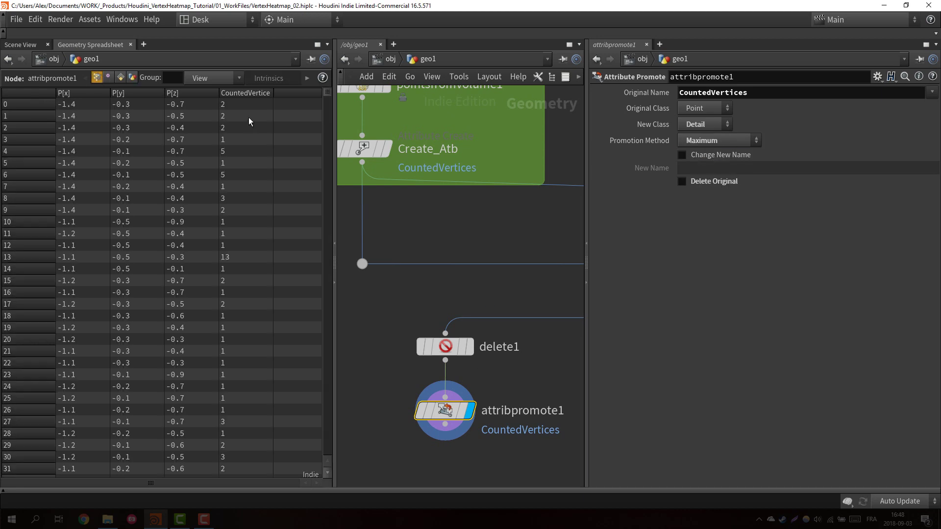
pyautogui.moveTo(327, 100); pyautogui.dragTo(324, 452)
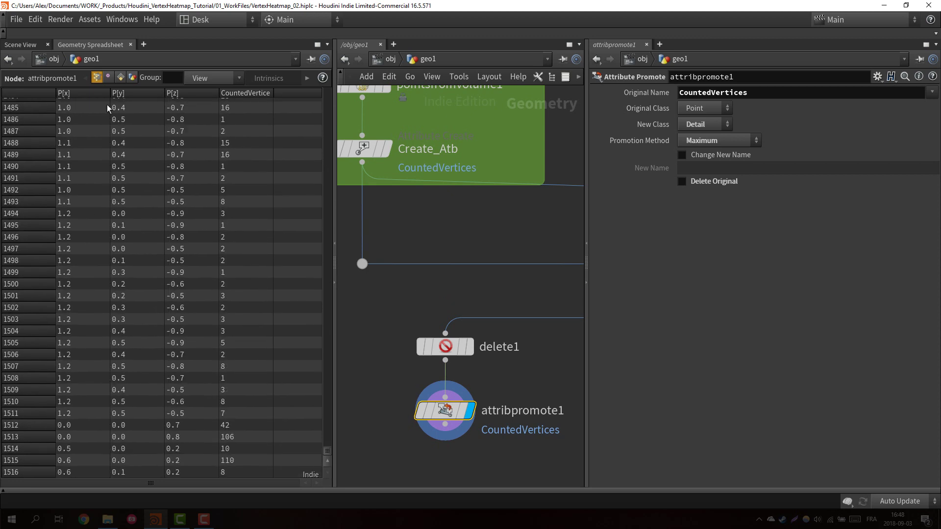
pyautogui.click(132, 78)
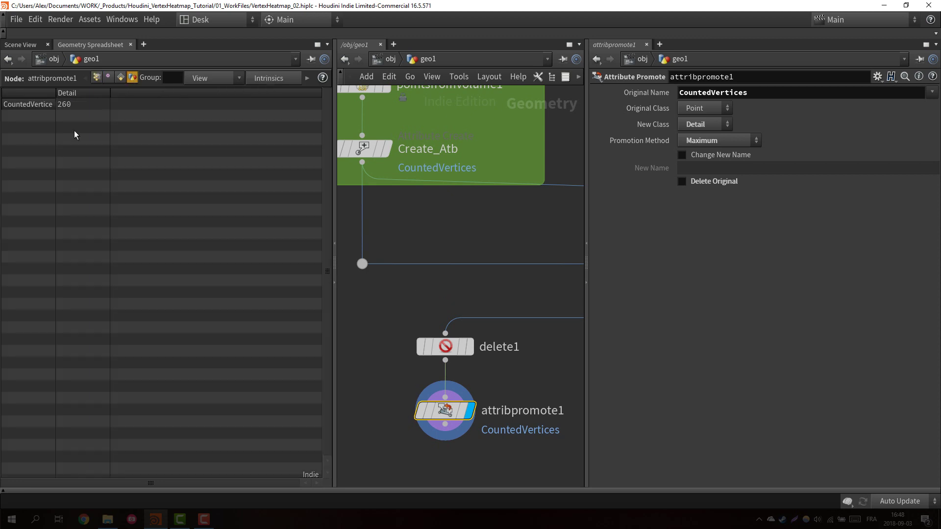
# Enable Change New Name and name the promoted attribute Max
pyautogui.click(682, 155)
pyautogui.click(713, 168)
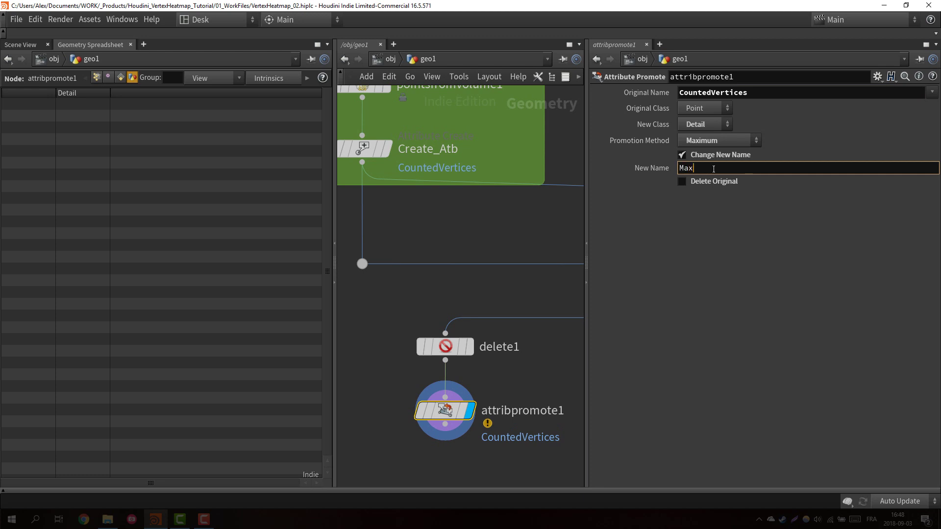
pyautogui.write('Max')
pyautogui.press('Return')
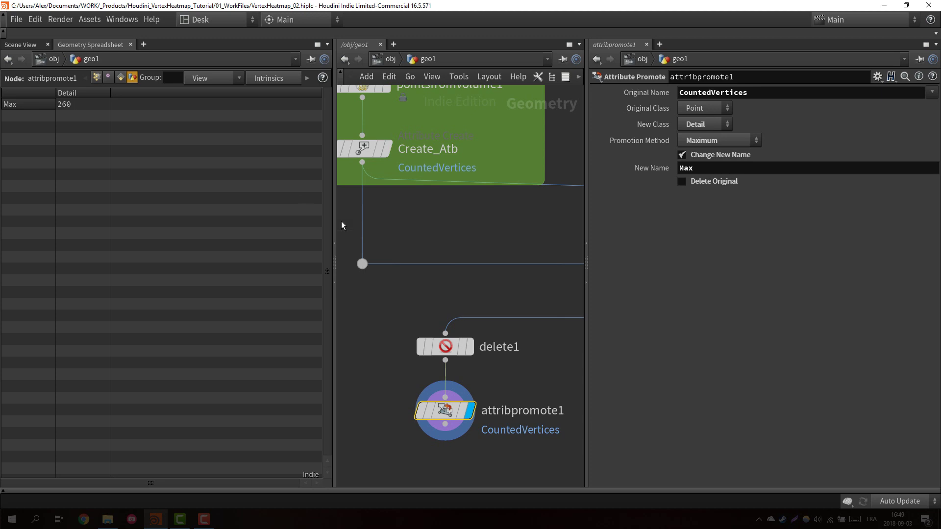
# Rename the promote node Max, paste a copy below it, and rename the copy Min
pyautogui.doubleClick(535, 414)
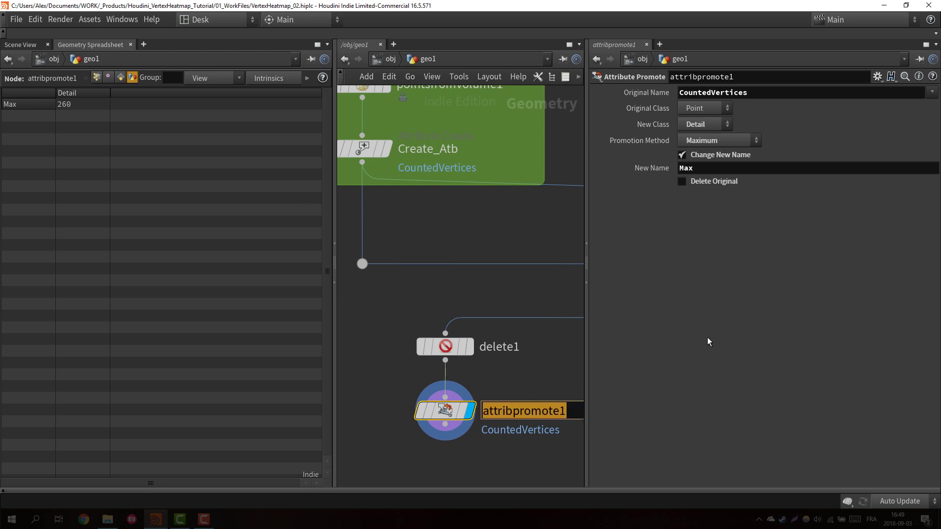
pyautogui.write('Max')
pyautogui.press('Return')
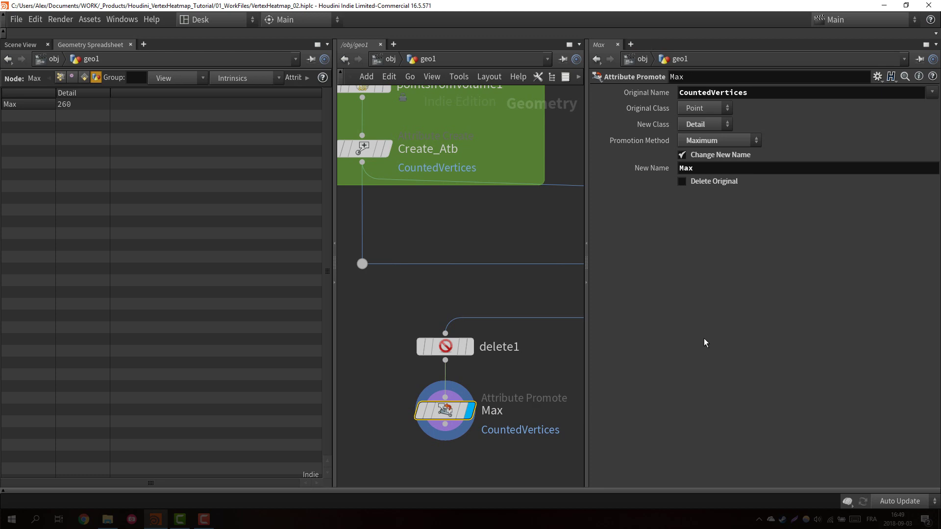
pyautogui.hotkey('ctrl', 'v')
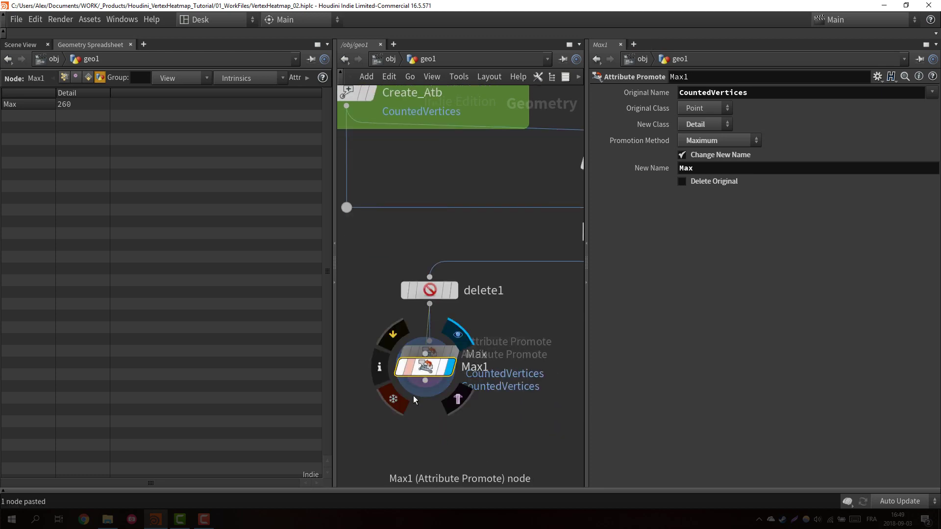
pyautogui.moveTo(414, 400); pyautogui.dragTo(414, 447)
pyautogui.doubleClick(478, 414)
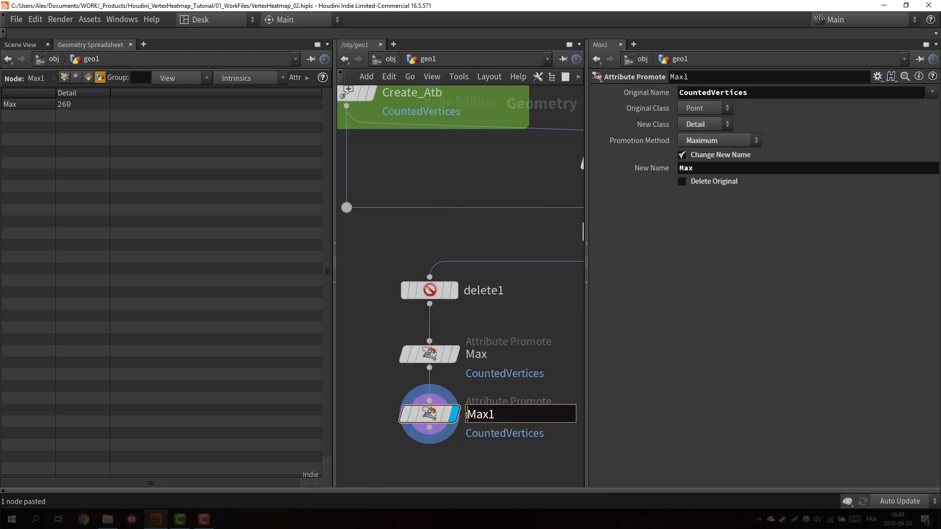
pyautogui.write('Min')
pyautogui.press('Return')
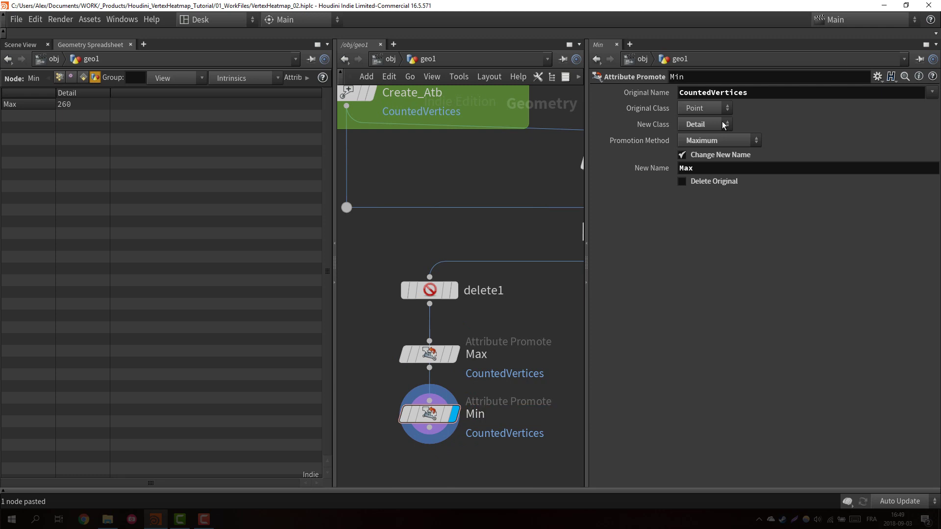
# Set the Min node's promotion method to Minimum with new attribute name Min
pyautogui.click(714, 142)
pyautogui.click(701, 167)
pyautogui.write('Min')
pyautogui.press('Up')
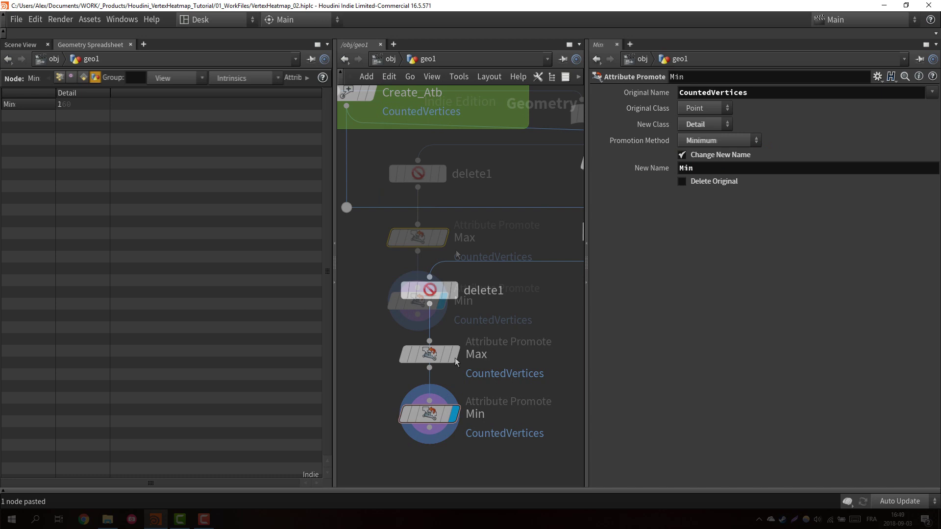
# Drop the Min node onto the wire directly below Max
pyautogui.moveTo(418, 251); pyautogui.dragTo(454, 272)
pyautogui.moveTo(418, 300); pyautogui.dragTo(453, 299)
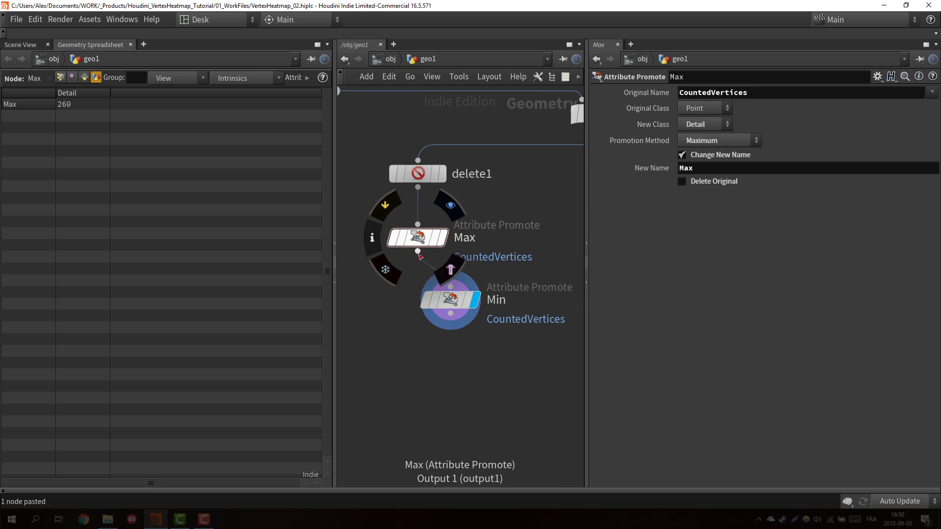
pyautogui.click(422, 172)
pyautogui.click(414, 238)
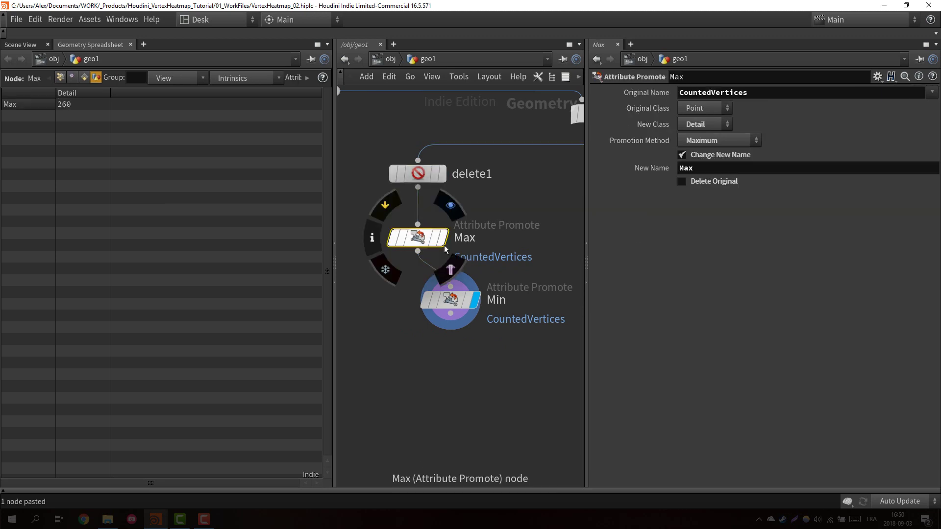
pyautogui.moveTo(515, 212); pyautogui.dragTo(357, 268)
pyautogui.moveTo(458, 304); pyautogui.dragTo(429, 310)
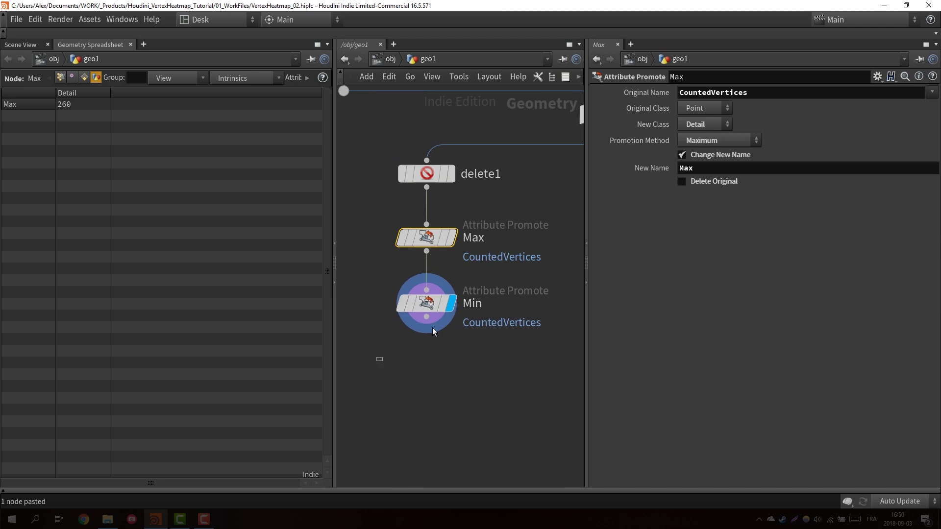
pyautogui.moveTo(377, 361); pyautogui.dragTo(558, 278)
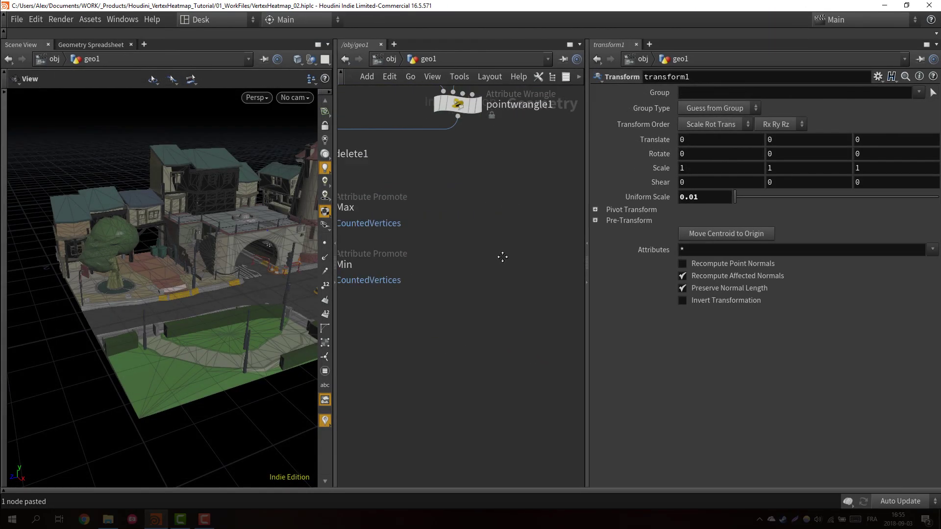
# Select the Min node and set its display flag to show the sampling point cloud
pyautogui.moveTo(487, 325); pyautogui.dragTo(547, 325, button='middle')
pyautogui.moveTo(458, 339); pyautogui.dragTo(380, 267)
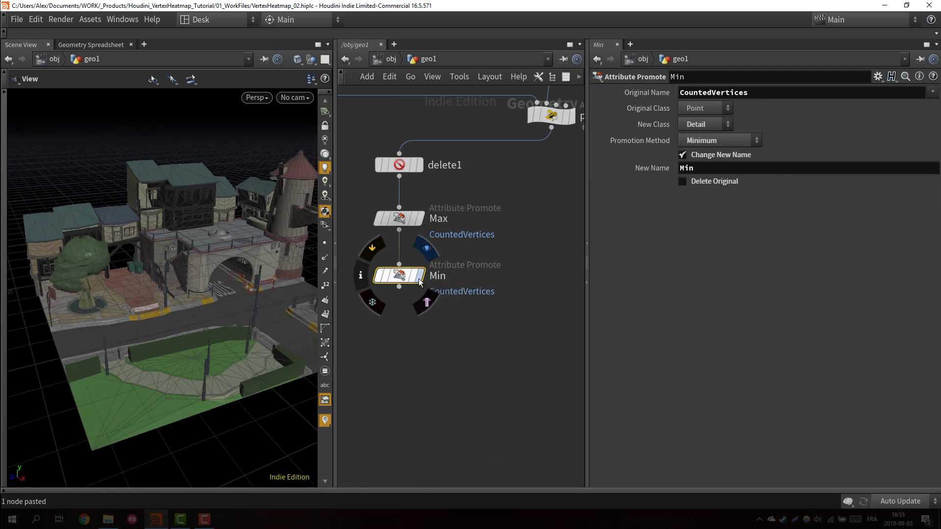
pyautogui.click(420, 278)
pyautogui.scroll(-6, 449, 365)
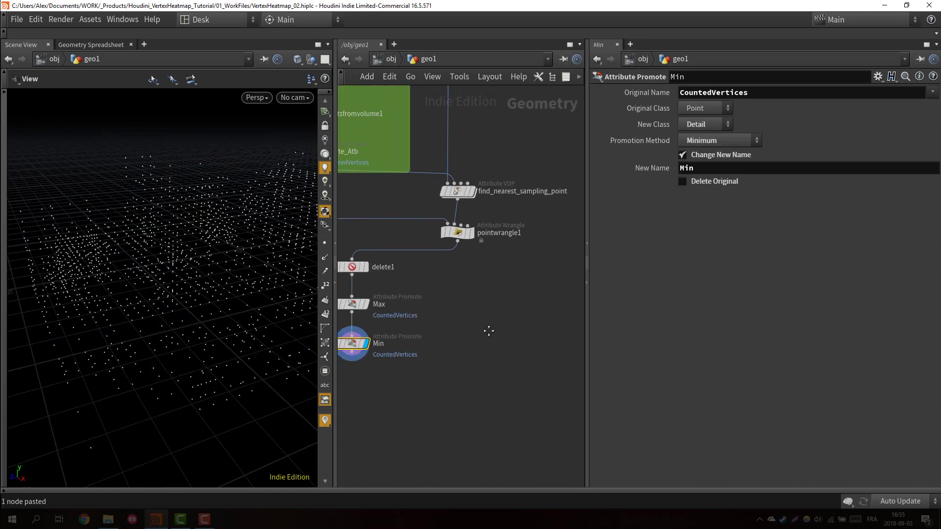
pyautogui.scroll(4, 456, 362)
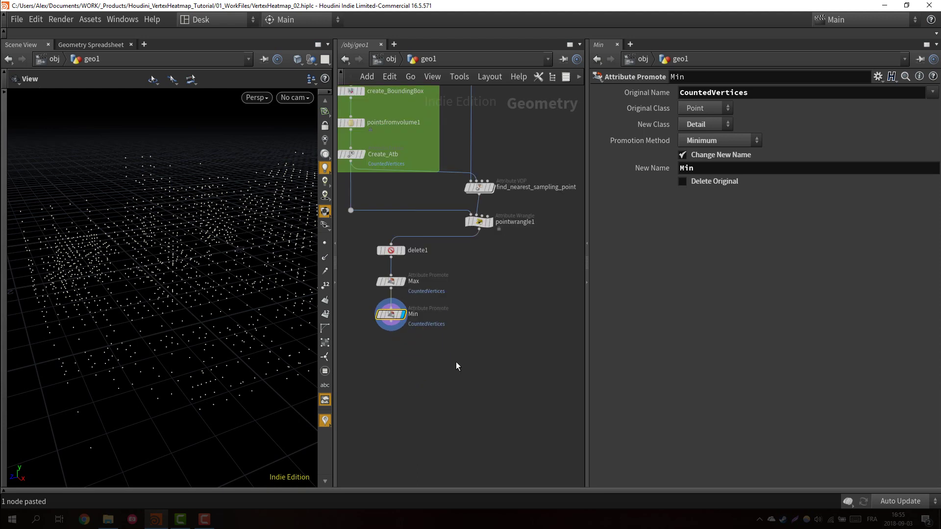
# Add an Attribute Transfer node, attribtransfer1, positioned below the Min node
pyautogui.press('Tab')
pyautogui.write('ati')
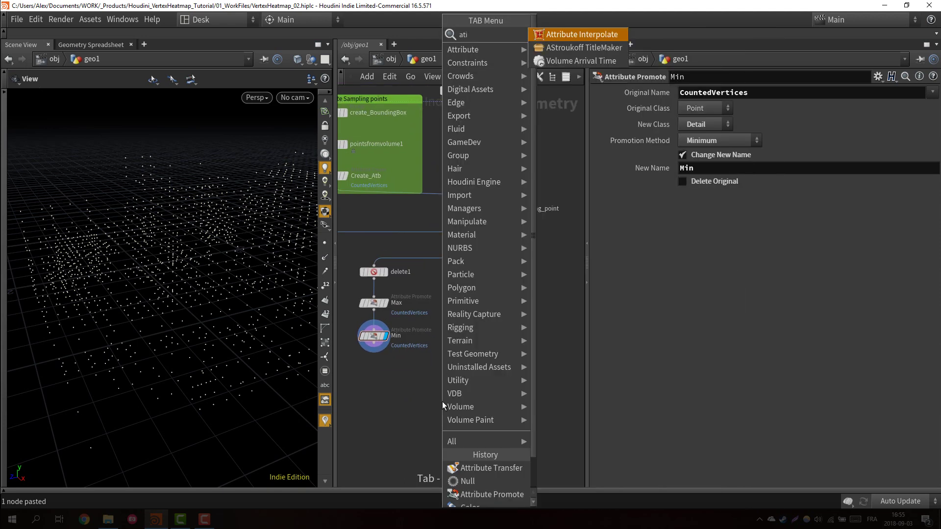
pyautogui.press('BackSpace')
pyautogui.write('tribute trans')
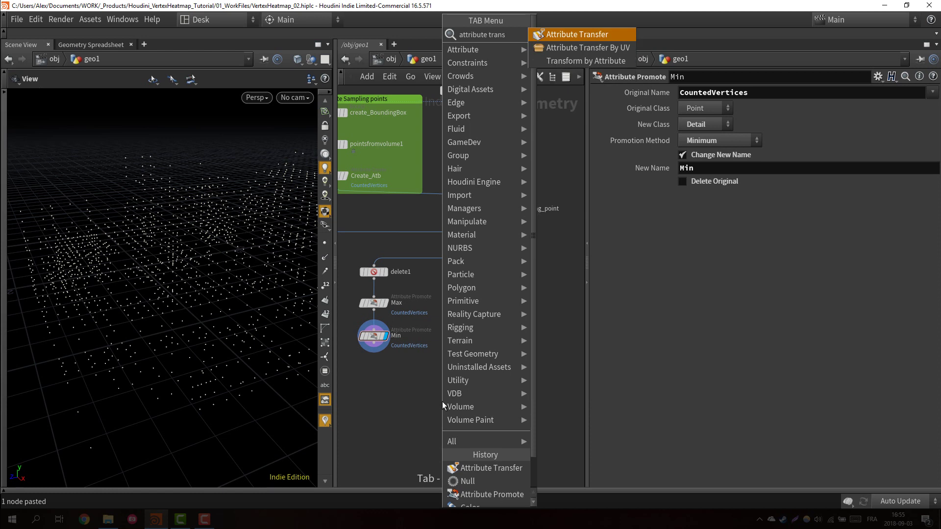
pyautogui.press('Return')
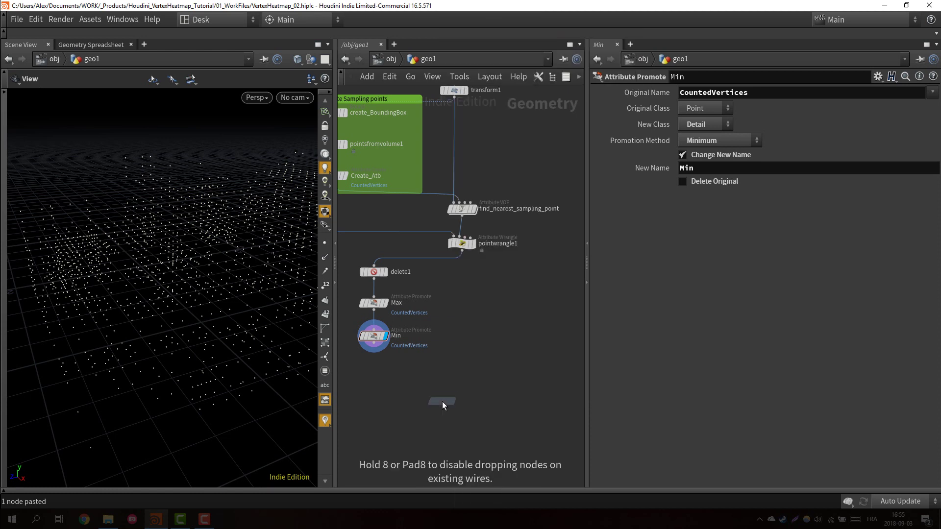
pyautogui.click(443, 398)
pyautogui.scroll(3, 443, 395)
pyautogui.moveTo(443, 392); pyautogui.dragTo(443, 387)
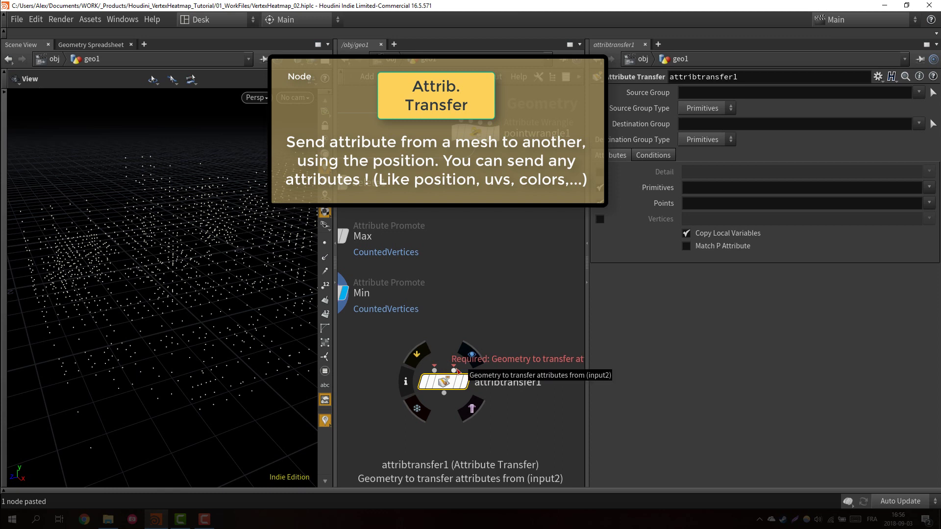
# Wire Min's output into attribtransfer1 and clear the node selection
pyautogui.moveTo(457, 373); pyautogui.dragTo(365, 294, button='middle')
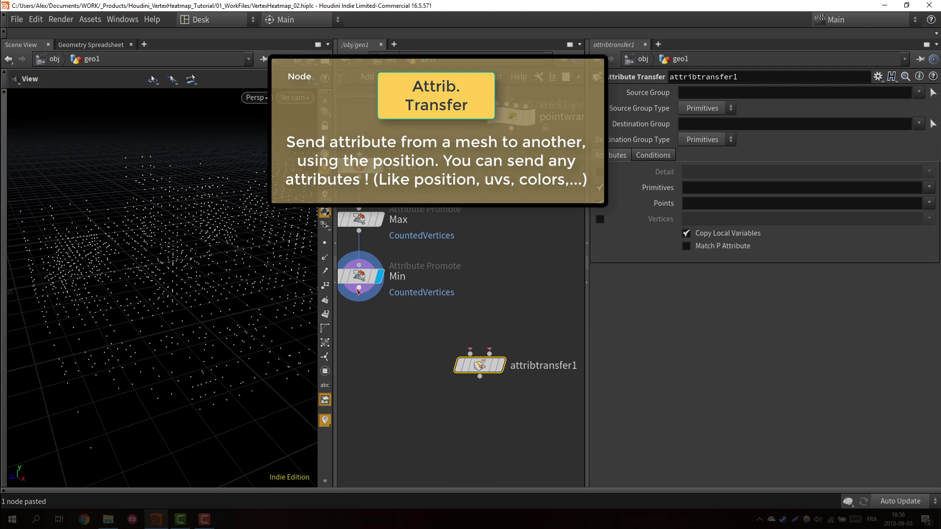
pyautogui.moveTo(358, 291); pyautogui.dragTo(497, 339)
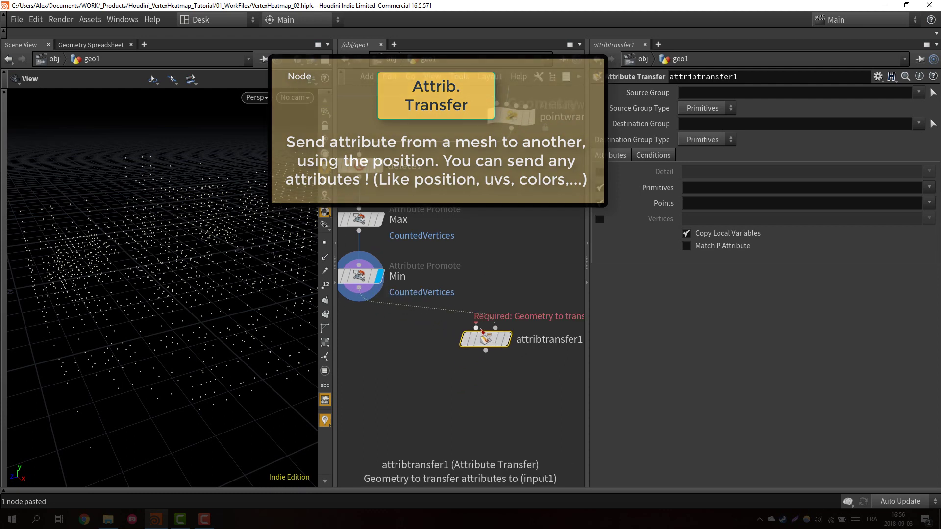
pyautogui.moveTo(486, 450); pyautogui.dragTo(395, 487)
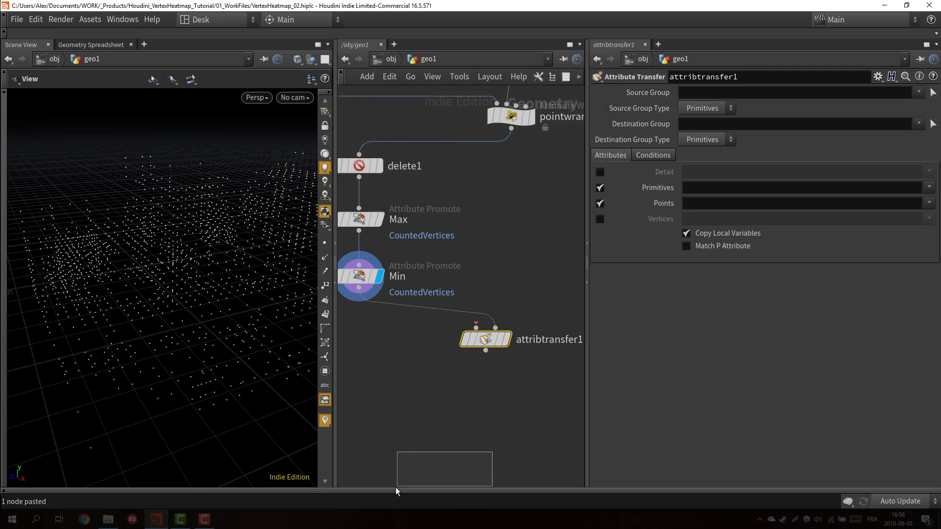
pyautogui.moveTo(395, 487); pyautogui.dragTo(437, 458, button='middle')
pyautogui.moveTo(469, 343)
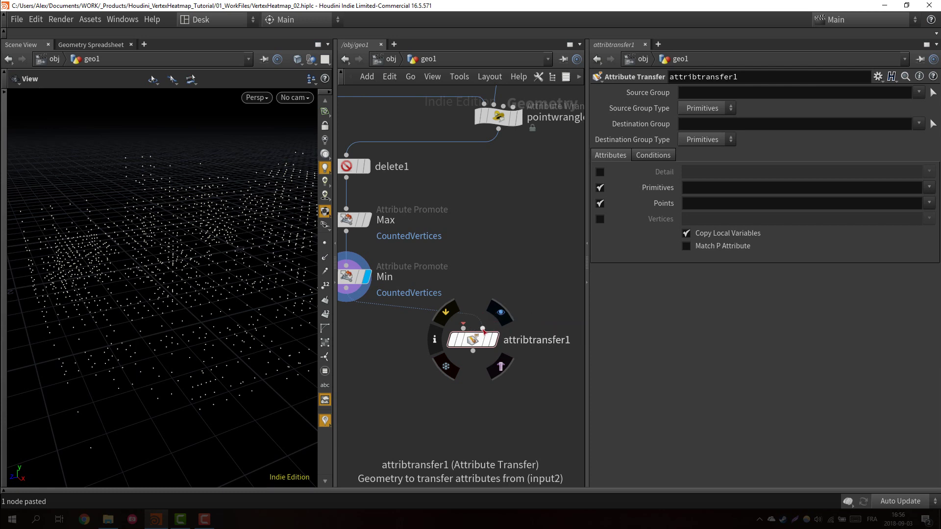
# Wire transform1 into attribtransfer1's first input through two routing dots and display attribtransfer1
pyautogui.click(484, 333)
pyautogui.scroll(-5, 484, 332)
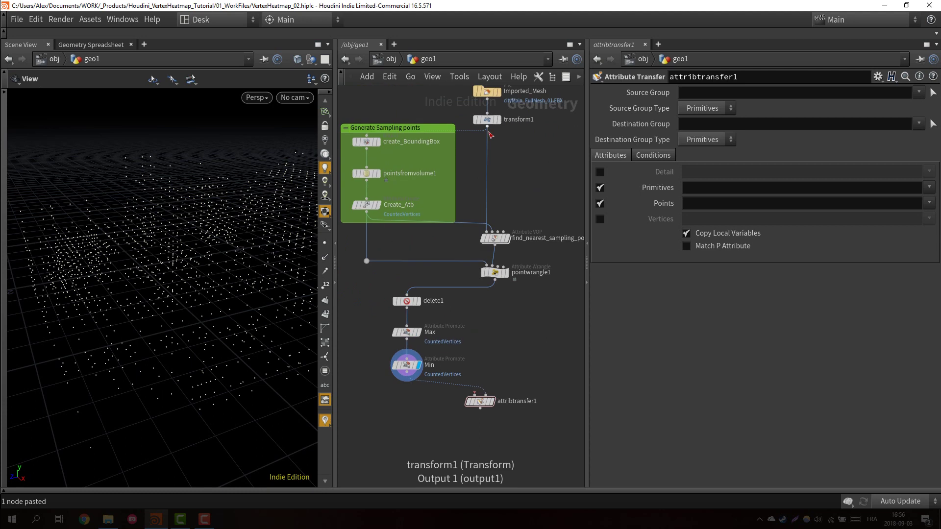
pyautogui.moveTo(489, 133); pyautogui.dragTo(548, 131)
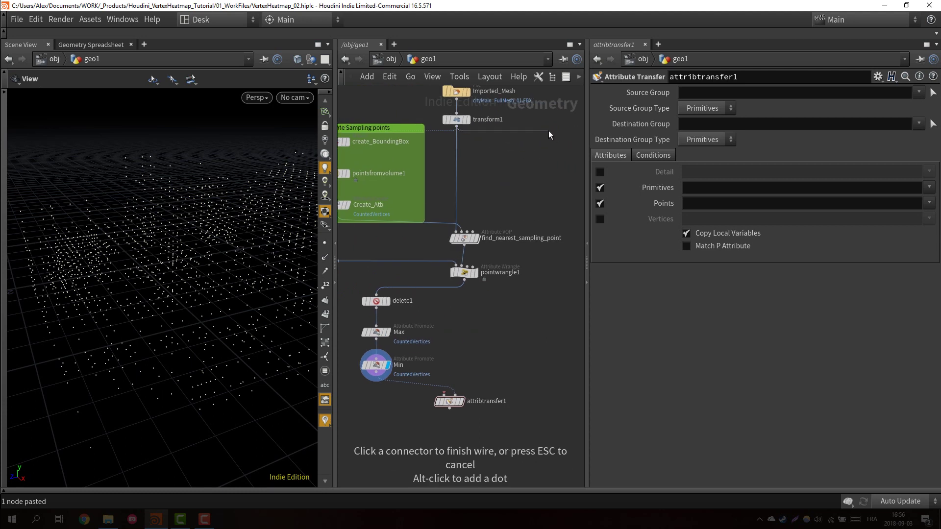
pyautogui.keyDown('alt'); pyautogui.click(547, 131); pyautogui.keyUp('alt')
pyautogui.keyDown('alt'); pyautogui.click(540, 383); pyautogui.keyUp('alt')
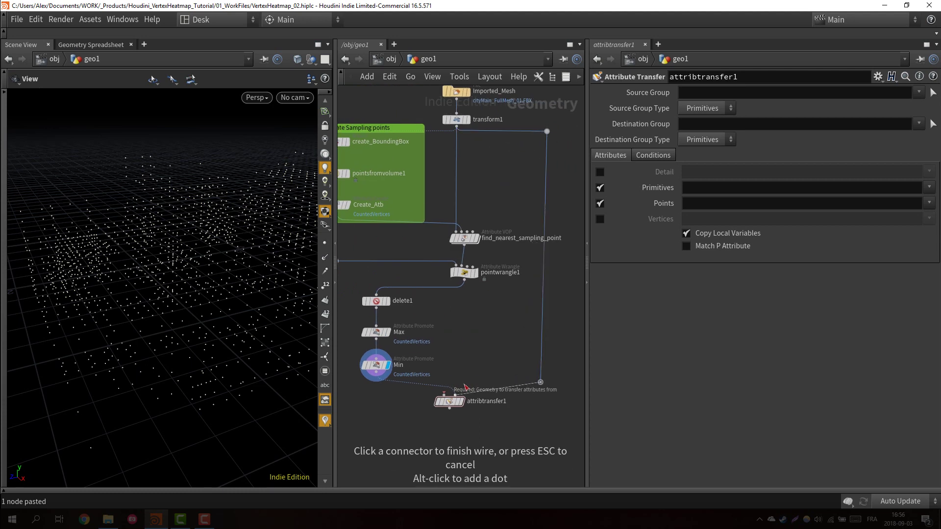
pyautogui.click(447, 390)
pyautogui.moveTo(452, 402); pyautogui.dragTo(458, 398)
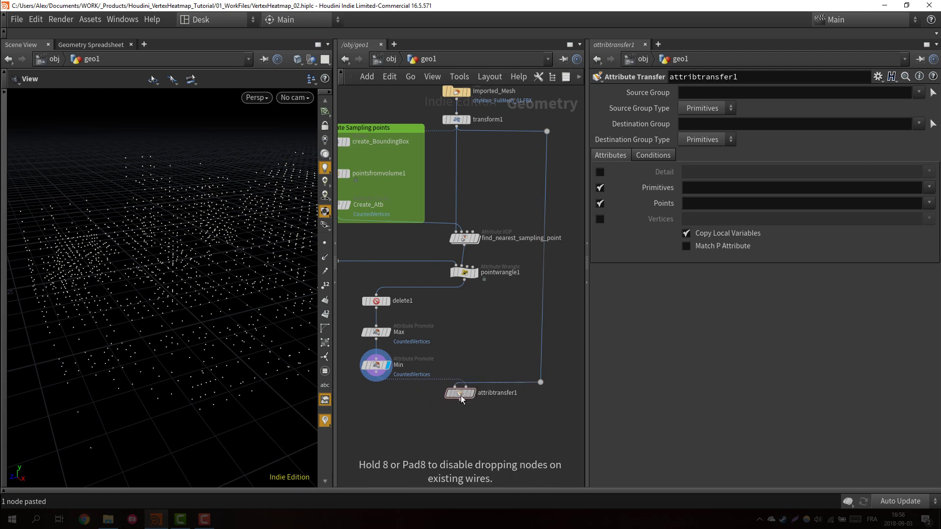
pyautogui.click(376, 369)
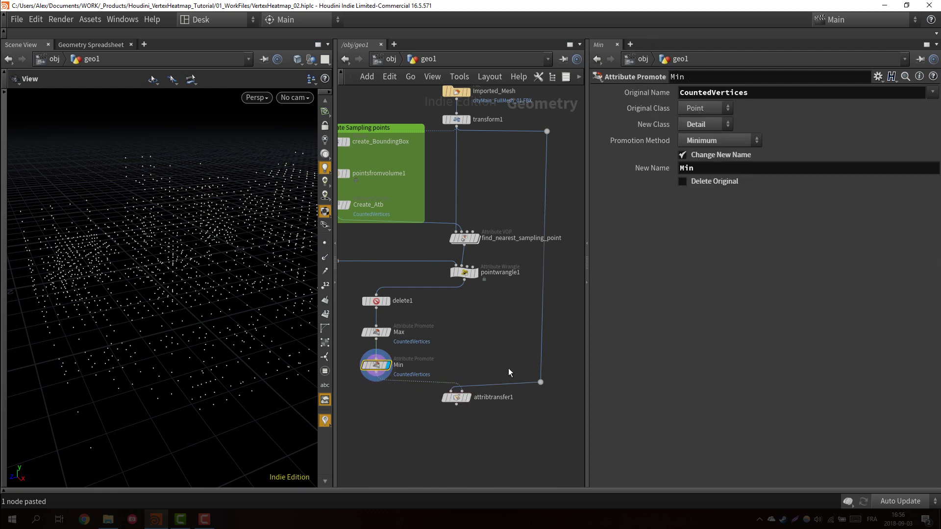
pyautogui.moveTo(533, 402); pyautogui.dragTo(575, 367)
pyautogui.scroll(3, 392, 422)
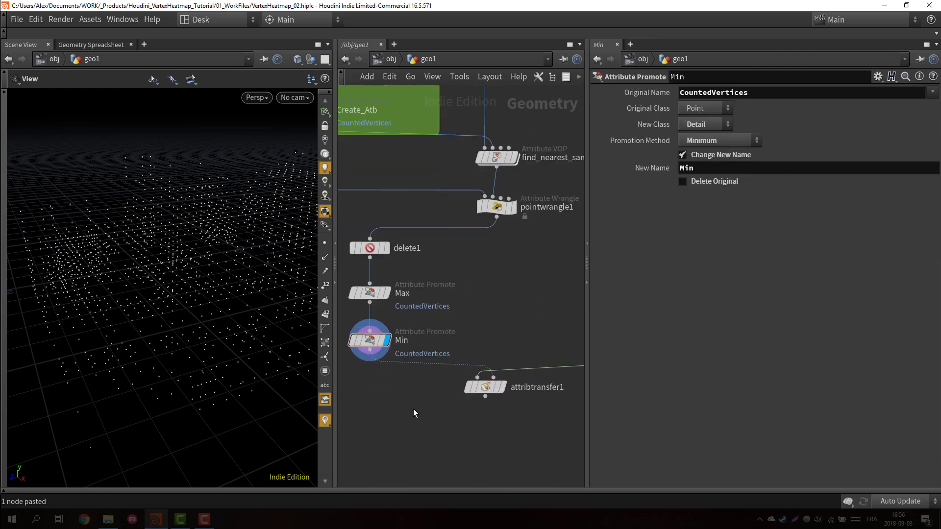
pyautogui.press('r')
# Make attribtransfer1 transfer only the CountedVertices point attribute, with Primitives and Distance Threshold off
pyautogui.click(487, 392)
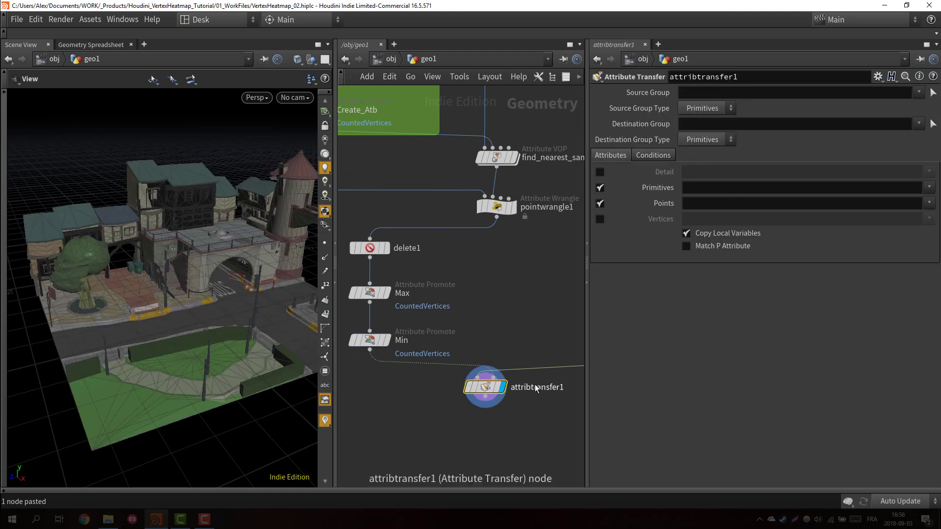
pyautogui.scroll(2, 485, 394)
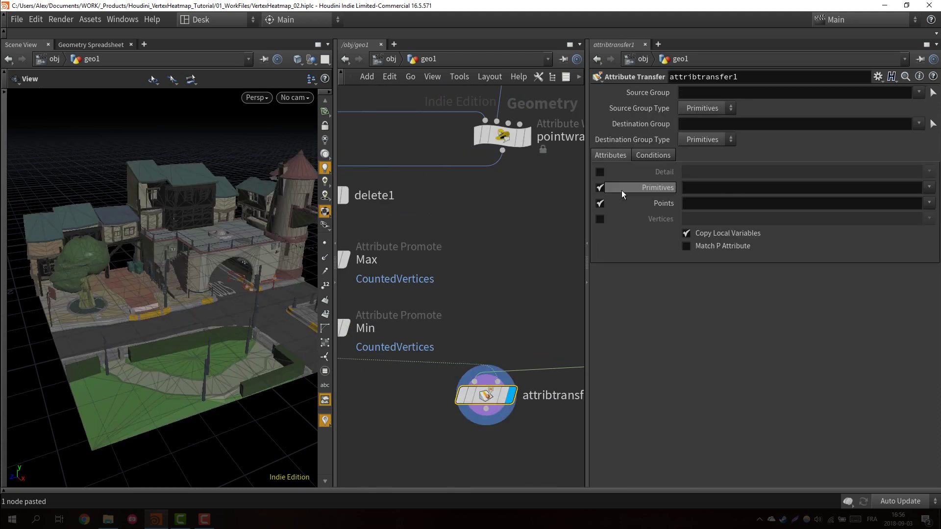
pyautogui.click(600, 188)
pyautogui.click(707, 204)
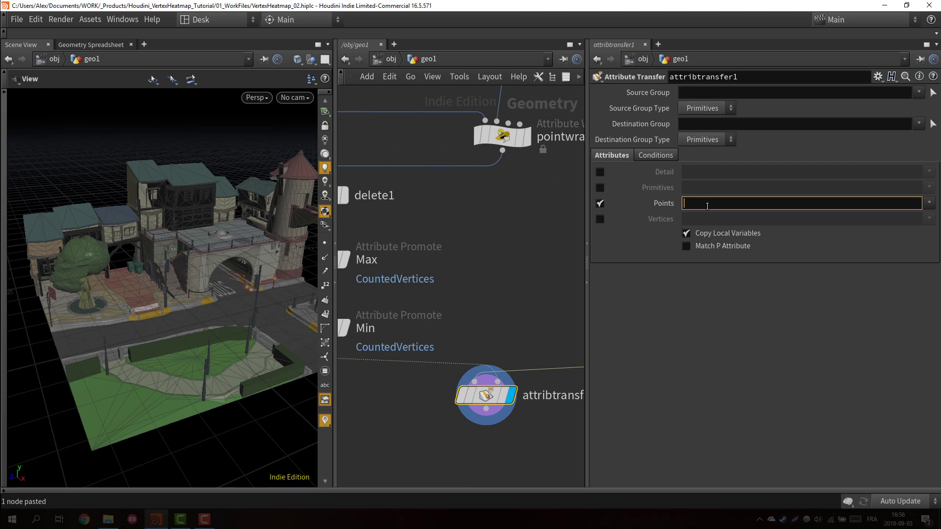
pyautogui.write('CountedVertices')
pyautogui.press('Return')
pyautogui.click(657, 155)
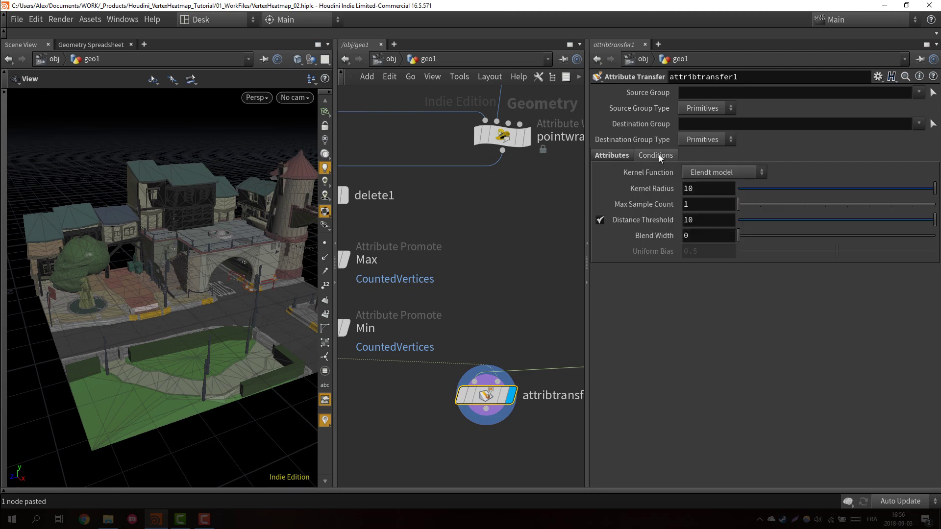
pyautogui.click(710, 172)
pyautogui.click(710, 171)
pyautogui.click(600, 219)
pyautogui.click(627, 154)
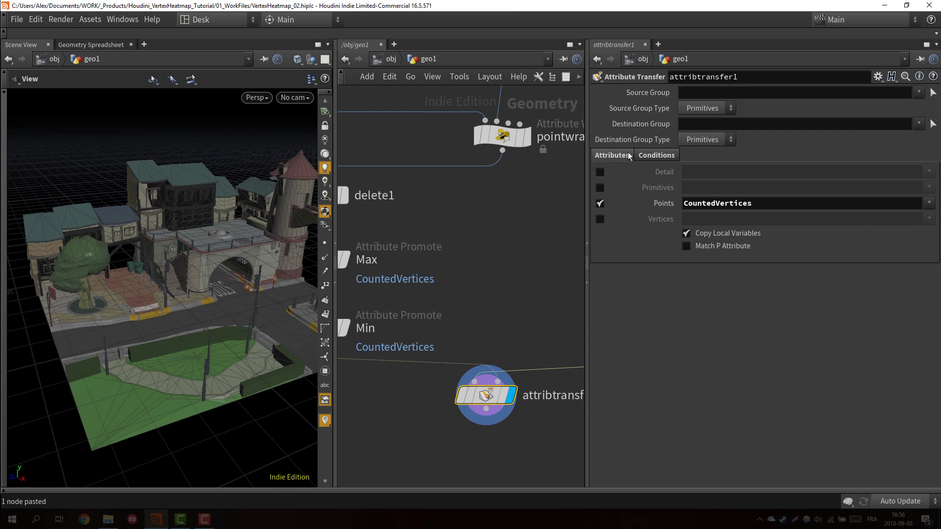
pyautogui.moveTo(501, 454); pyautogui.dragTo(484, 352, button='middle')
# Add a Color node below attribtransfer1, display it, and set it to Ramp from Attribute
pyautogui.press('Tab')
pyautogui.write('color')
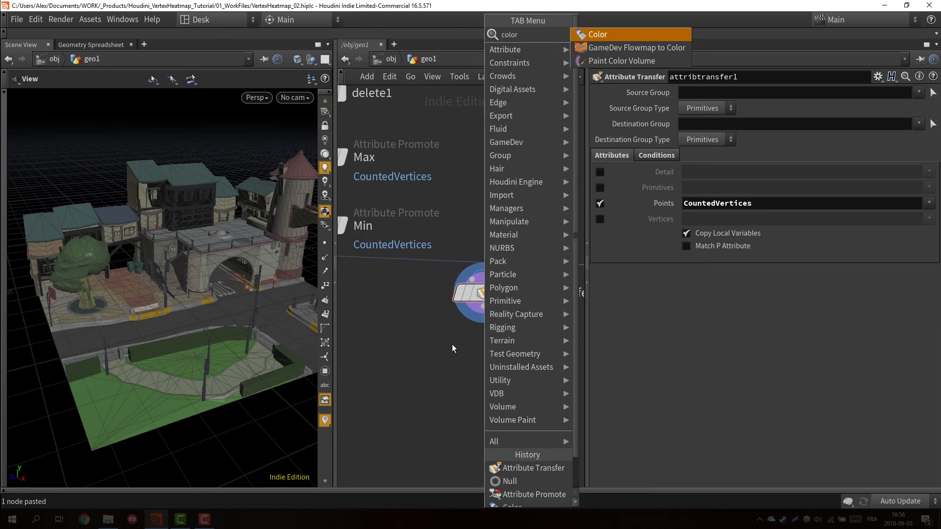
pyautogui.press('Return')
pyautogui.click(488, 361)
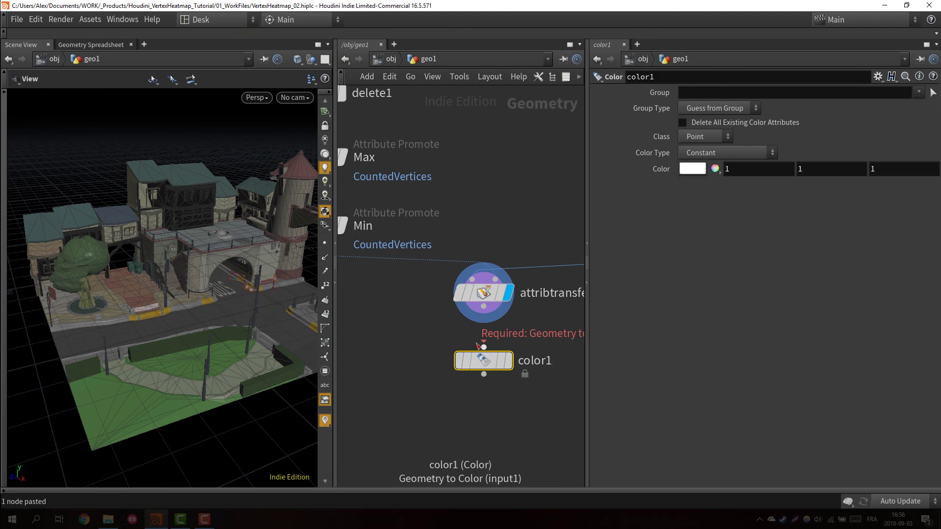
pyautogui.click(508, 361)
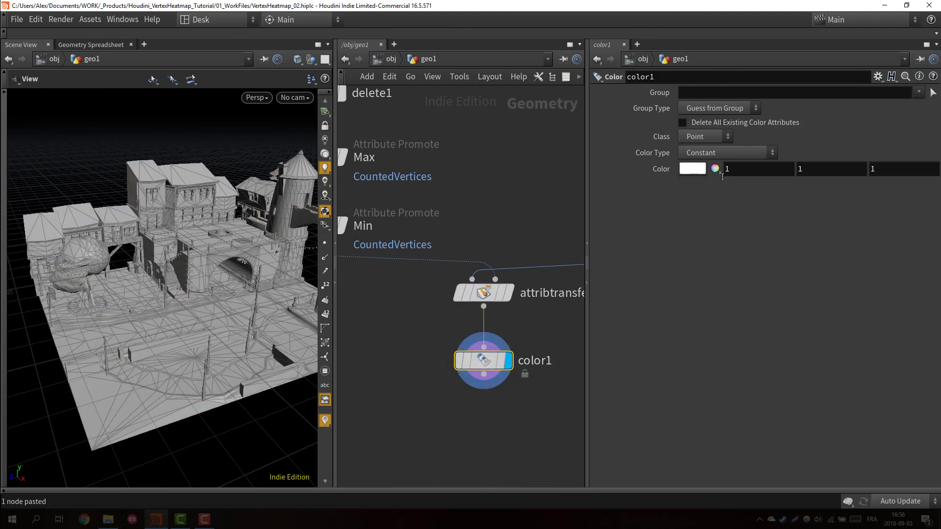
pyautogui.click(325, 111)
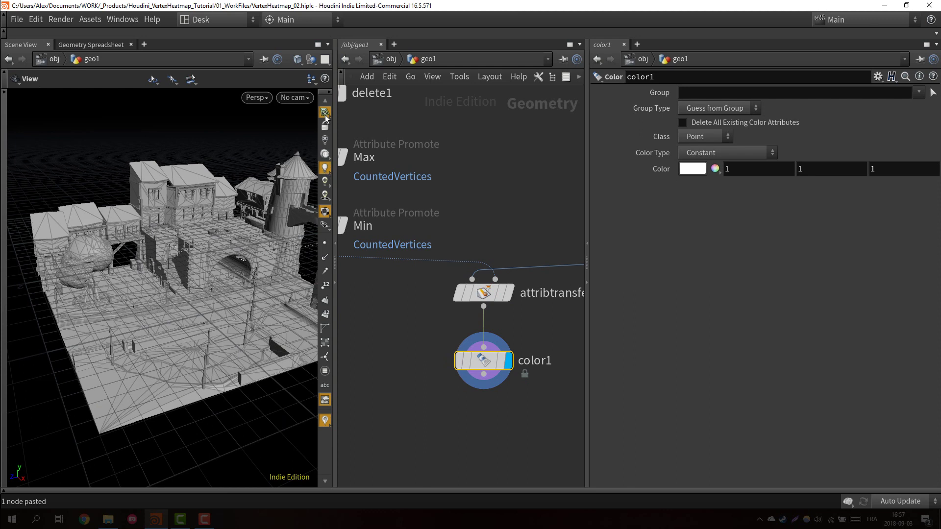
pyautogui.click(762, 156)
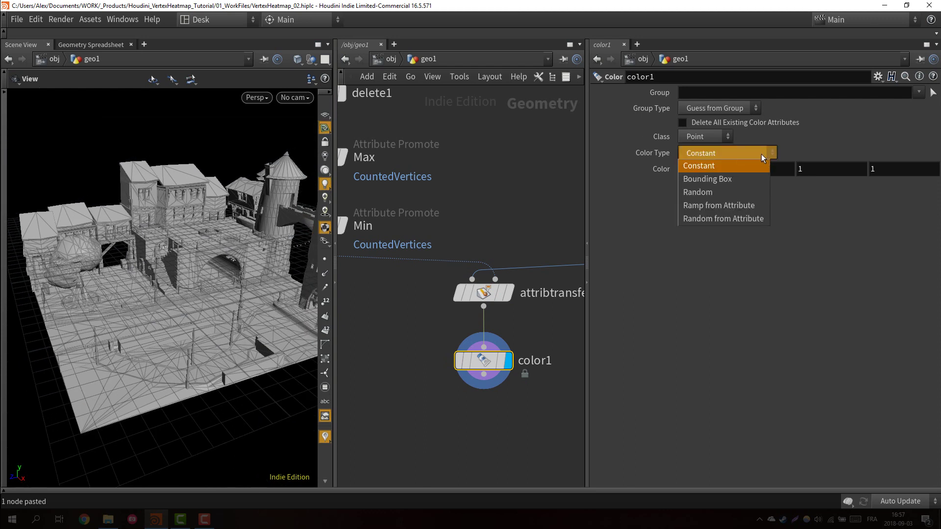
pyautogui.click(731, 206)
pyautogui.click(701, 168)
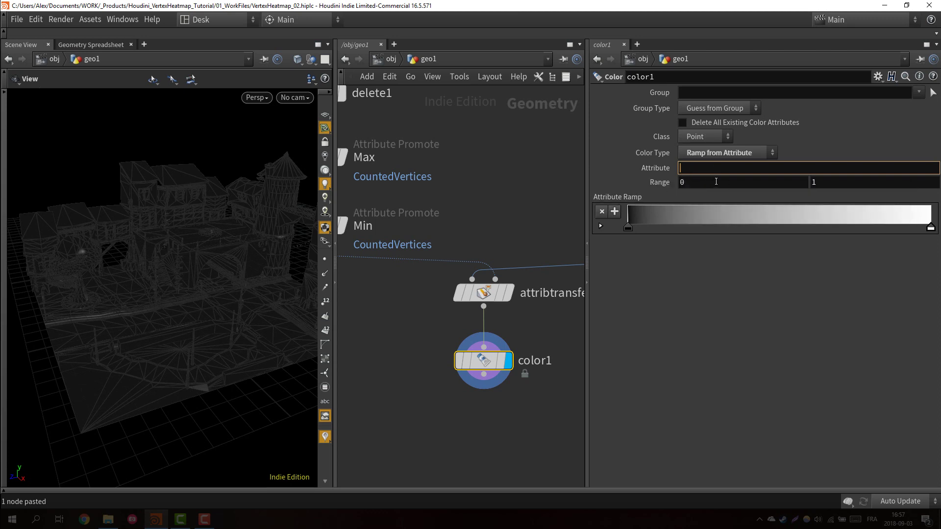
# Check the Min node's detail attributes in the Geometry Spreadsheet: Max 260, Min 1
pyautogui.moveTo(463, 172); pyautogui.dragTo(488, 171, button='middle')
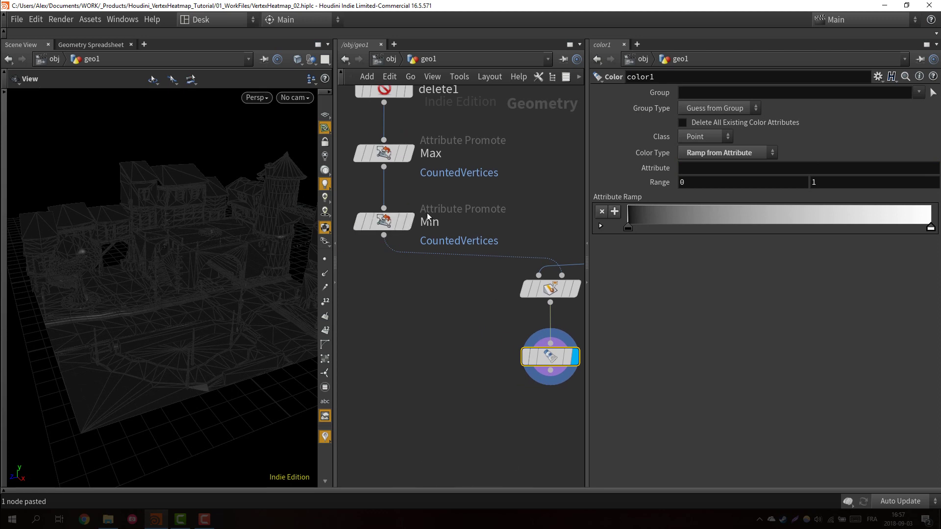
pyautogui.moveTo(469, 229); pyautogui.dragTo(492, 229, button='middle')
pyautogui.scroll(3, 421, 260)
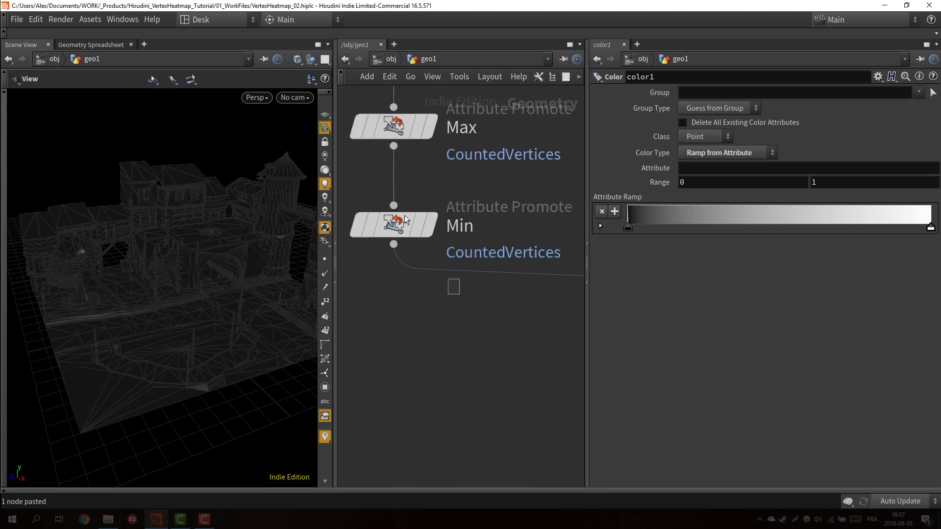
pyautogui.moveTo(459, 294); pyautogui.dragTo(388, 210)
pyautogui.scroll(-2, 373, 211)
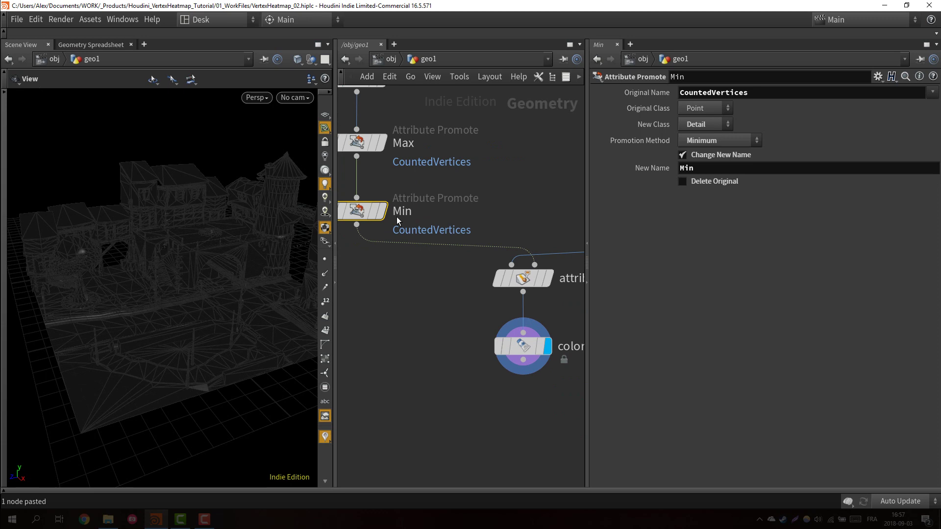
pyautogui.click(82, 45)
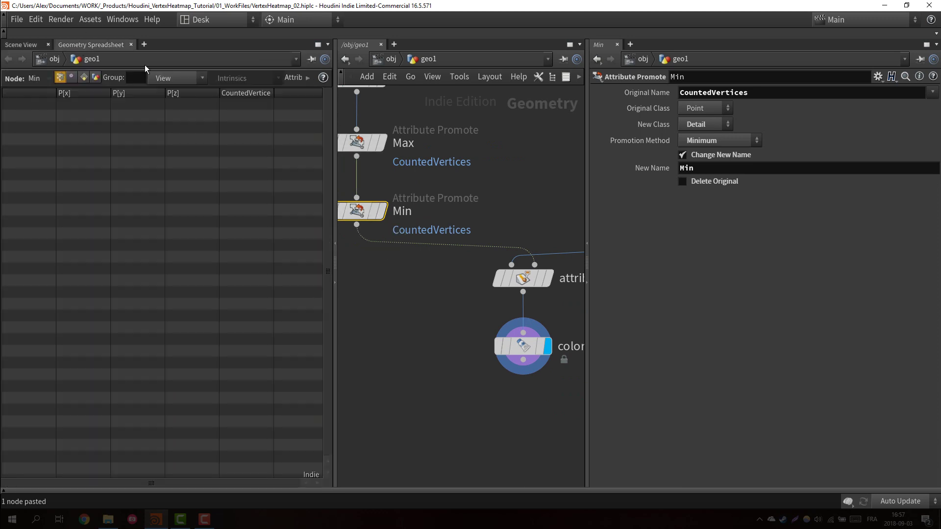
pyautogui.click(96, 77)
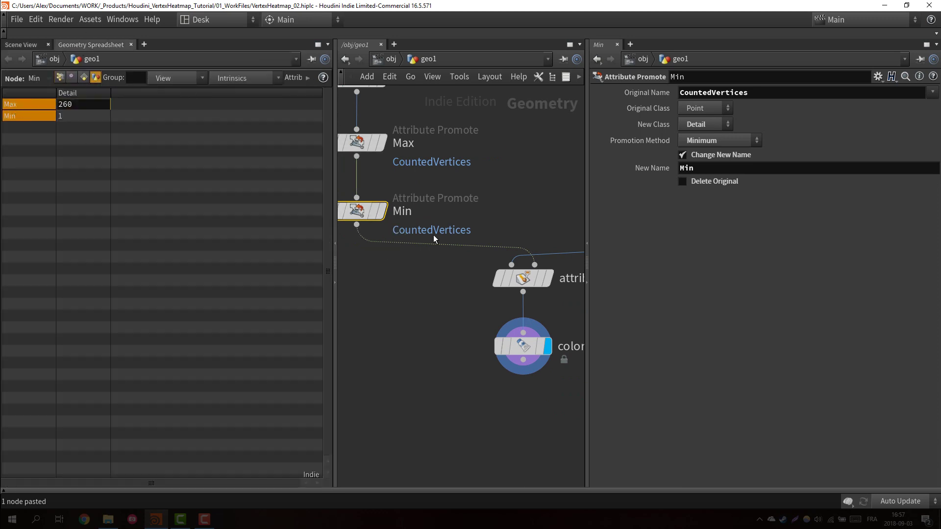
pyautogui.moveTo(431, 298); pyautogui.dragTo(353, 288, button='middle')
# Set color1's lower range value to the expression detail("../Min/","Min", 0)
pyautogui.click(433, 325)
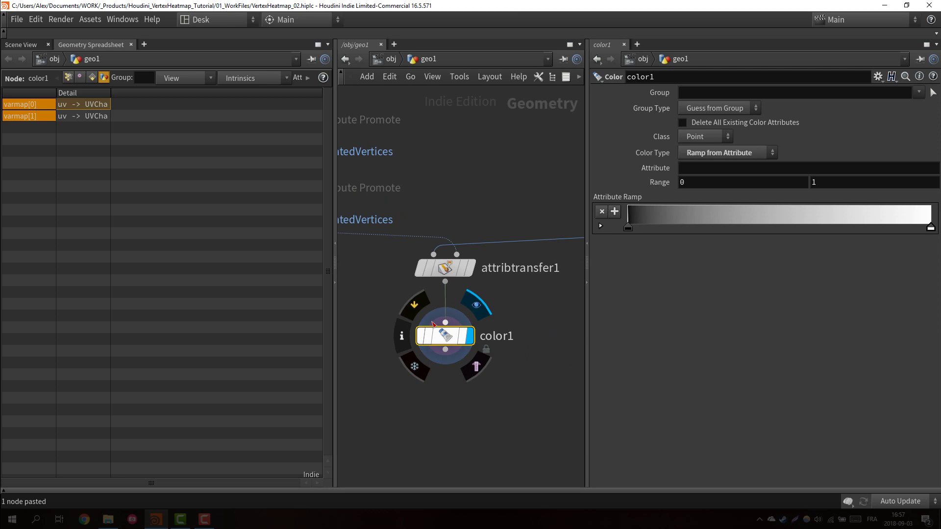
pyautogui.click(686, 182)
pyautogui.write('detail')
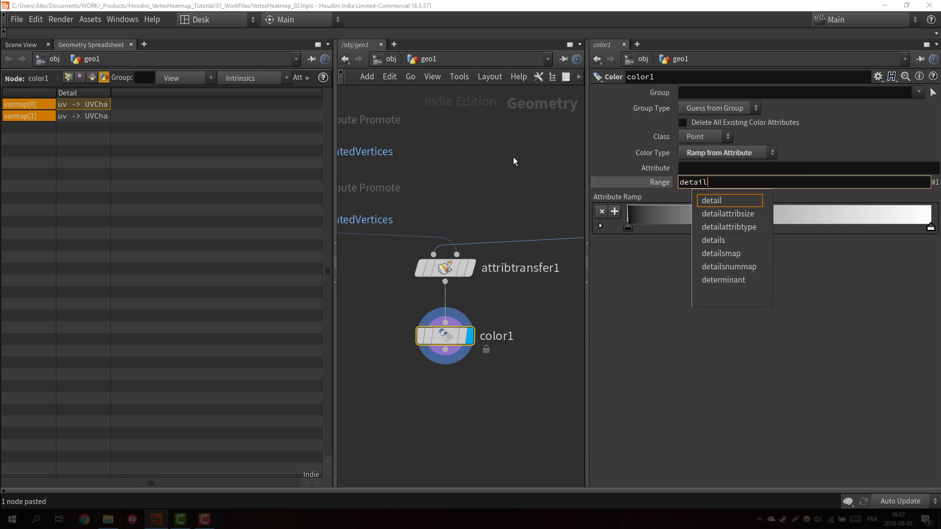
pyautogui.press('BackSpace')
pyautogui.press('BackSpace')
pyautogui.press('BackSpace')
pyautogui.press('BackSpace')
pyautogui.press('BackSpace')
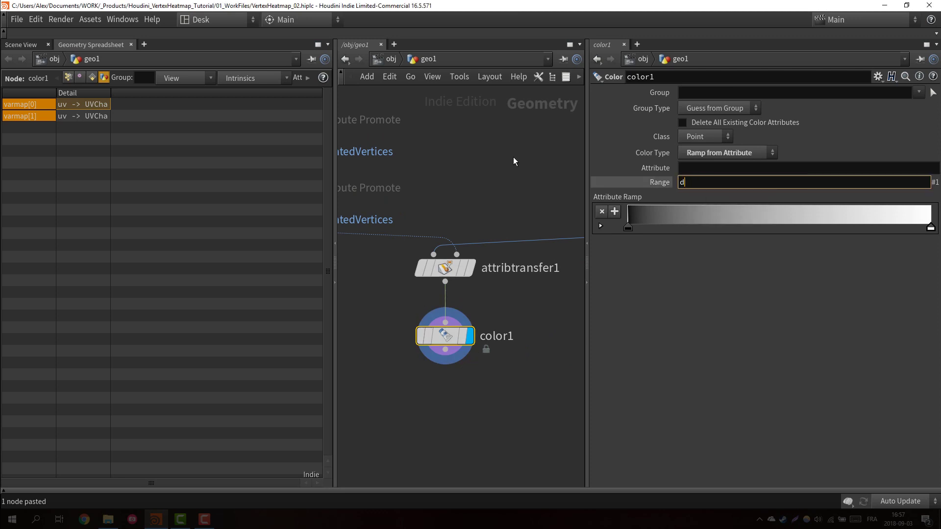
pyautogui.press('Escape')
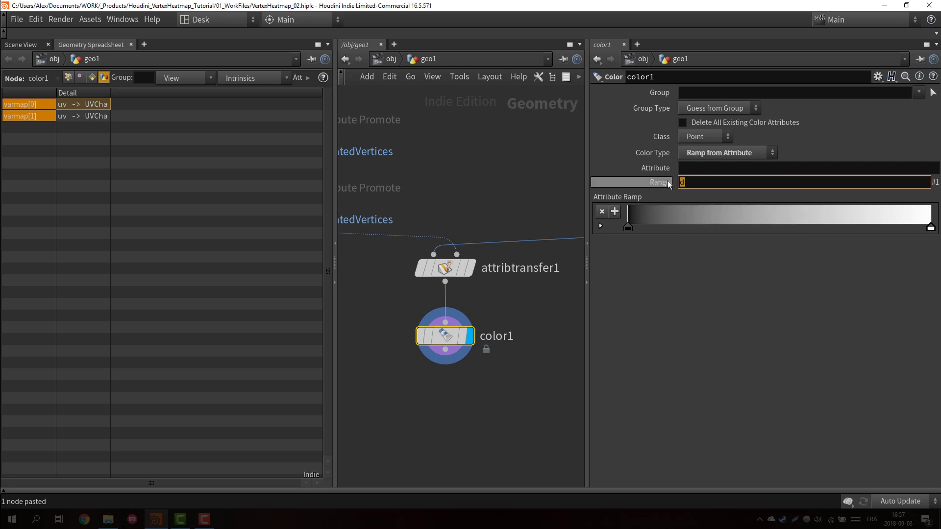
pyautogui.press('Return')
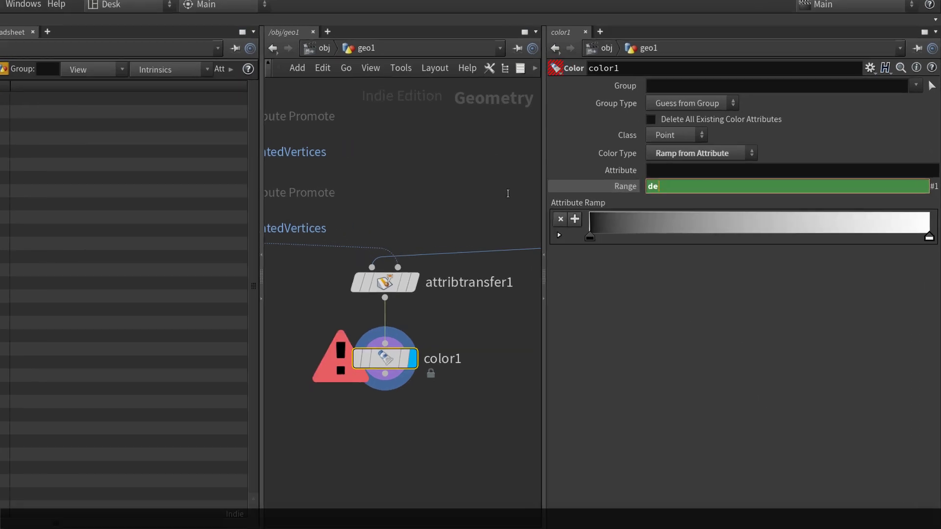
pyautogui.write('etail(')
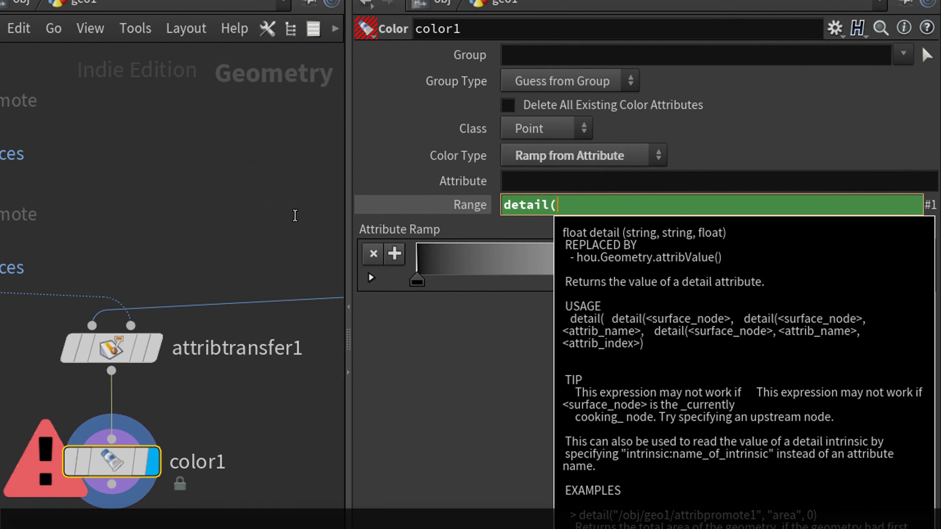
pyautogui.write(')')
pyautogui.press('Left')
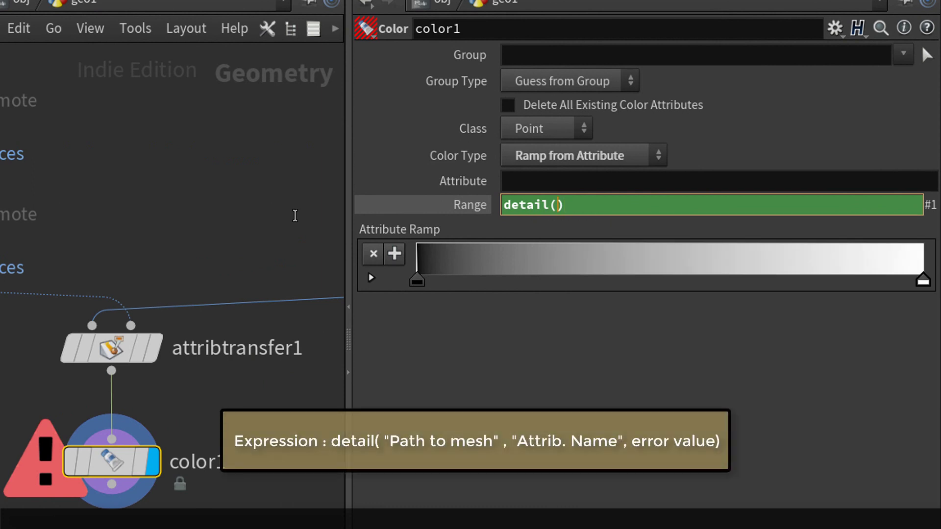
pyautogui.write('"../')
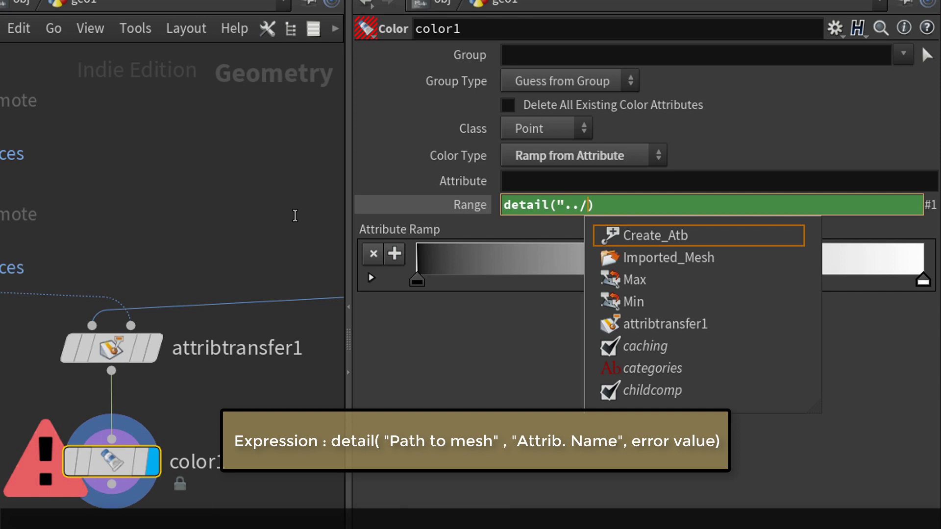
pyautogui.press('Down')
pyautogui.press('Down')
pyautogui.press('Down')
pyautogui.press('Down')
pyautogui.press('Down')
pyautogui.press('Down')
pyautogui.press('Down')
pyautogui.press('Down')
pyautogui.press('Down')
pyautogui.press('Down')
pyautogui.press('Down')
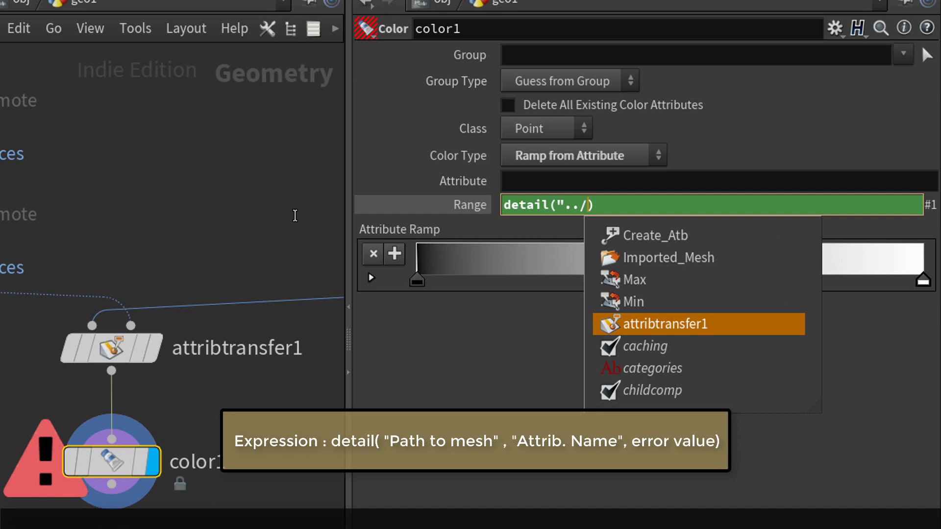
pyautogui.press('Down')
pyautogui.press('Down')
pyautogui.press('Down')
pyautogui.press('Down')
pyautogui.press('Down')
pyautogui.press('Down')
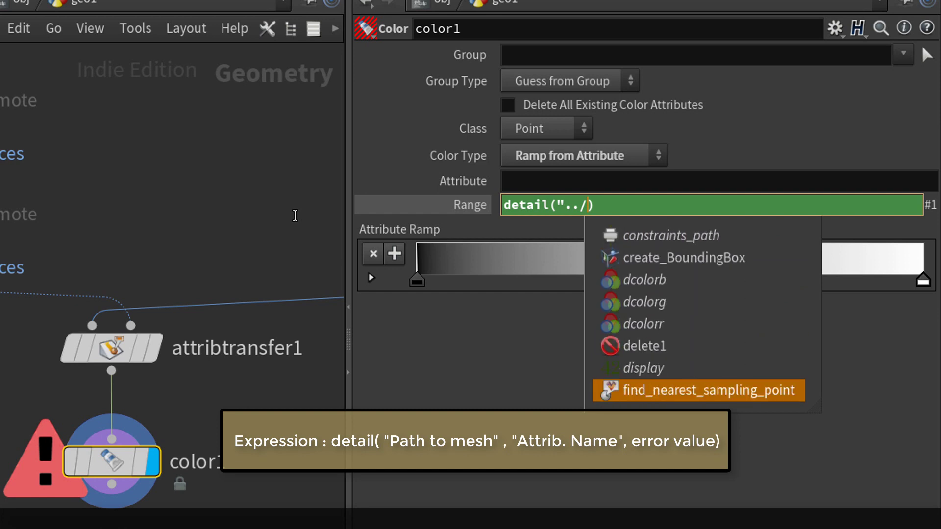
pyautogui.press('Up')
pyautogui.press('Up')
pyautogui.press('Up')
pyautogui.press('Up')
pyautogui.press('Up')
pyautogui.press('Up')
pyautogui.press('Up')
pyautogui.press('Up')
pyautogui.press('Up')
pyautogui.press('Up')
pyautogui.press('Up')
pyautogui.press('Up')
pyautogui.press('Up')
pyautogui.press('Up')
pyautogui.press('Up')
pyautogui.press('Up')
pyautogui.press('Up')
pyautogui.press('Down')
pyautogui.press('Down')
pyautogui.press('Down')
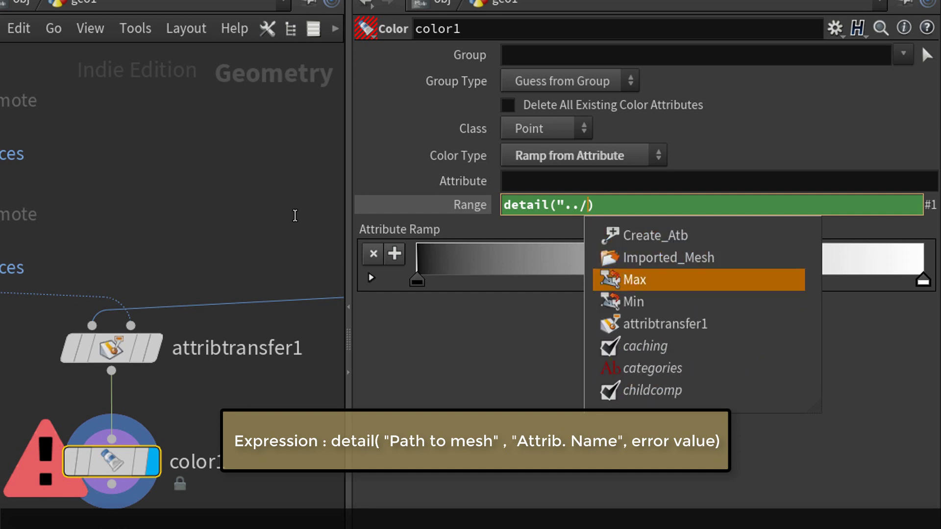
pyautogui.press('Return')
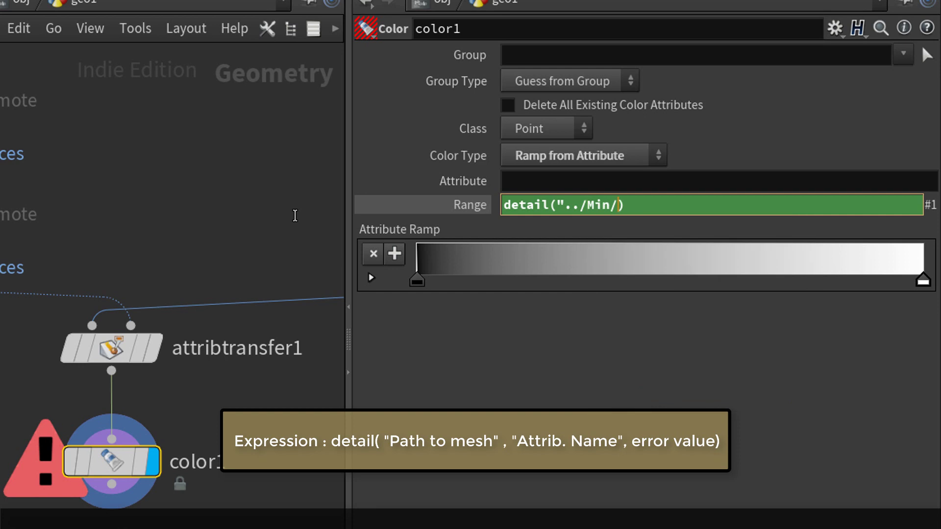
pyautogui.write('"')
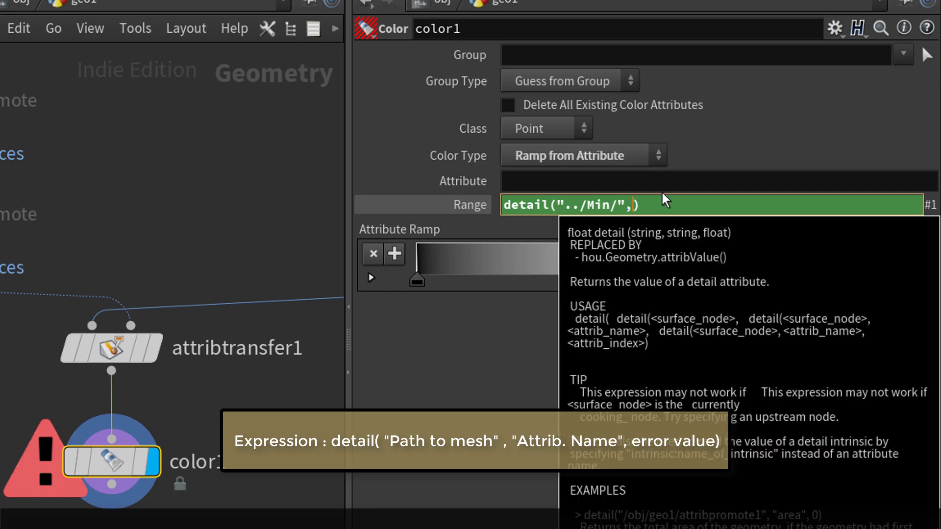
pyautogui.write(',"')
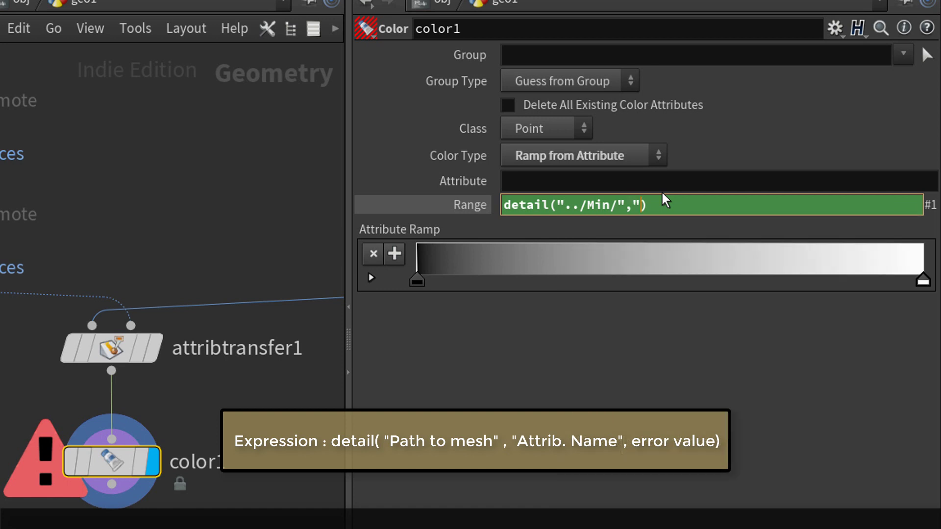
pyautogui.write('Min", ')
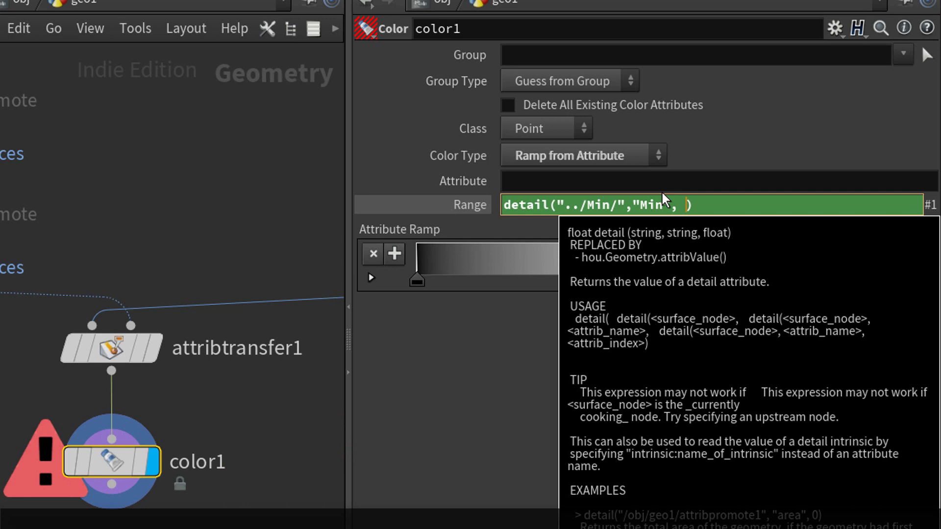
pyautogui.write('0)')
pyautogui.press('Return')
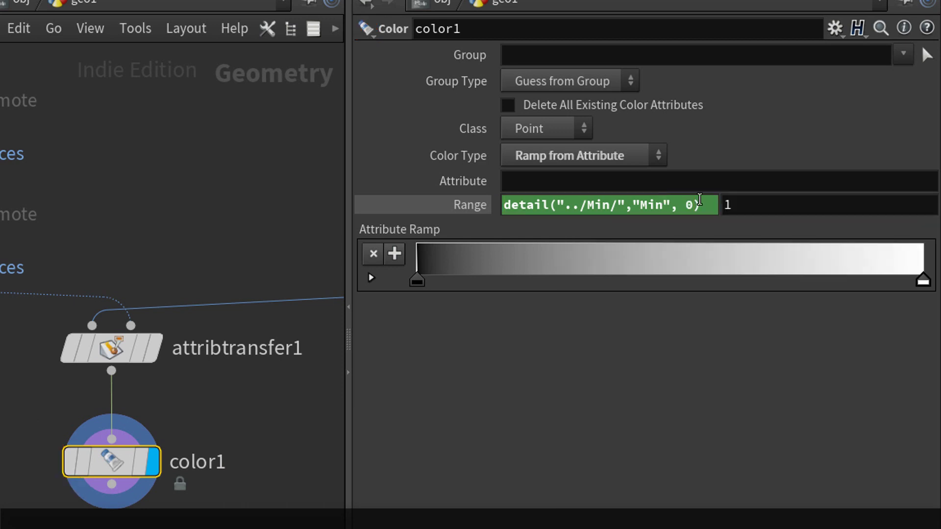
# Copy the expression into the upper range value, changing it to detail("../Min/","Max", 0)
pyautogui.moveTo(706, 204); pyautogui.dragTo(466, 217)
pyautogui.hotkey('ctrl', 'c')
pyautogui.press('Tab')
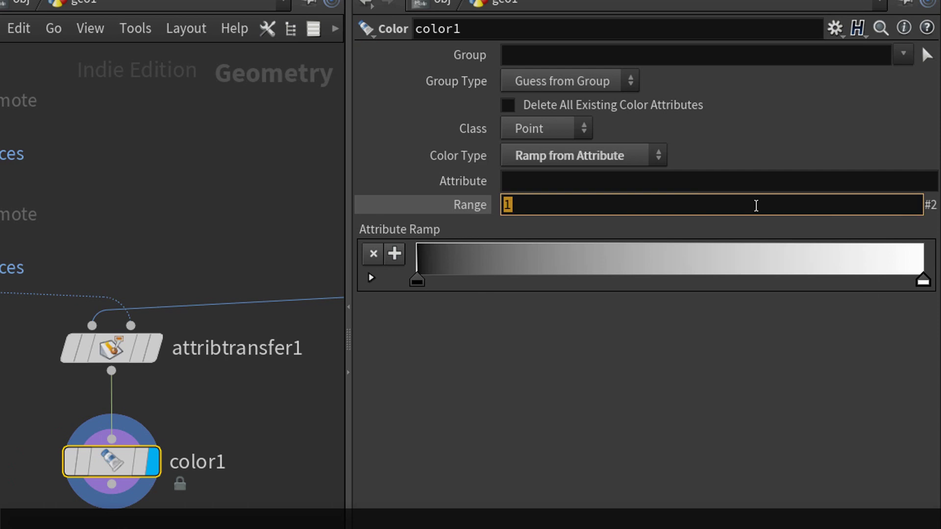
pyautogui.click(748, 205)
pyautogui.hotkey('ctrl', 'v')
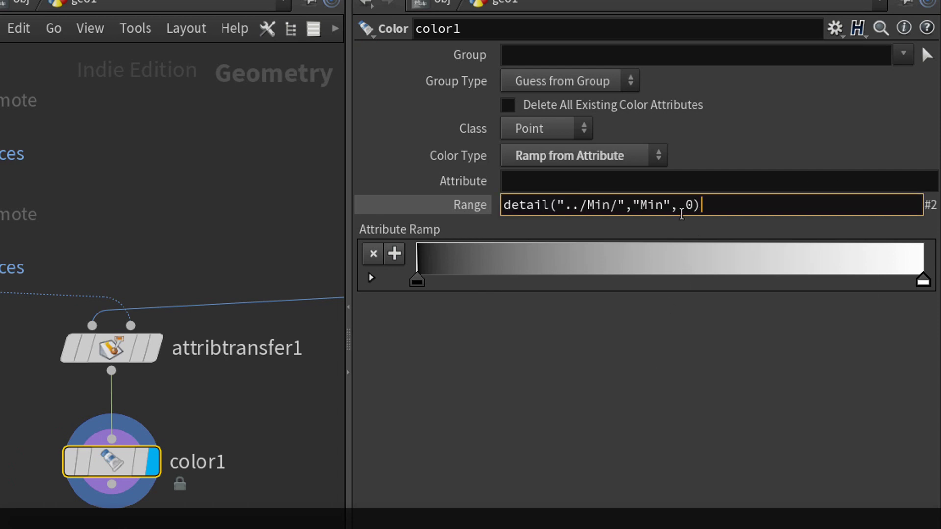
pyautogui.press('Left')
pyautogui.press('Left')
pyautogui.press('Left')
pyautogui.press('Left')
pyautogui.press('Left')
pyautogui.press('Left')
pyautogui.press('Right')
pyautogui.hotkey('shift', 'Left')
pyautogui.hotkey('shift', 'Left')
pyautogui.write('ax')
pyautogui.press('Return')
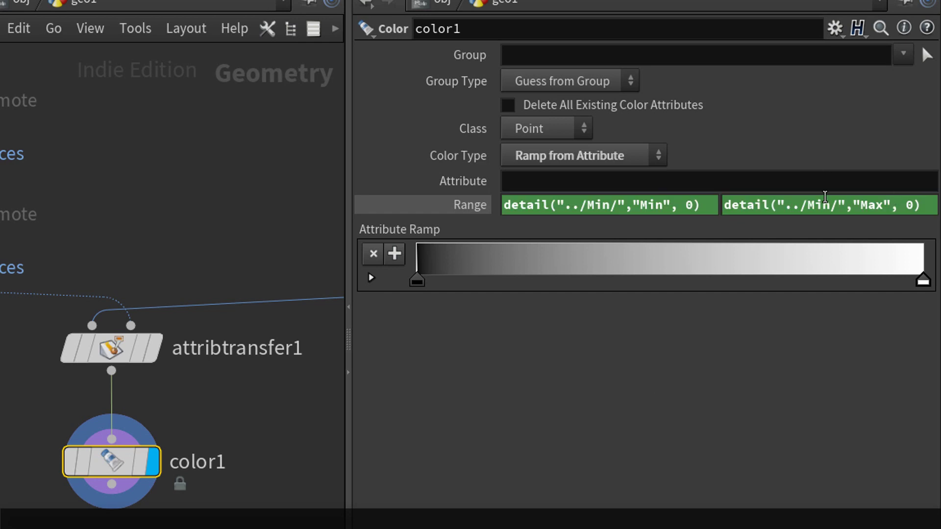
pyautogui.doubleClick(819, 205)
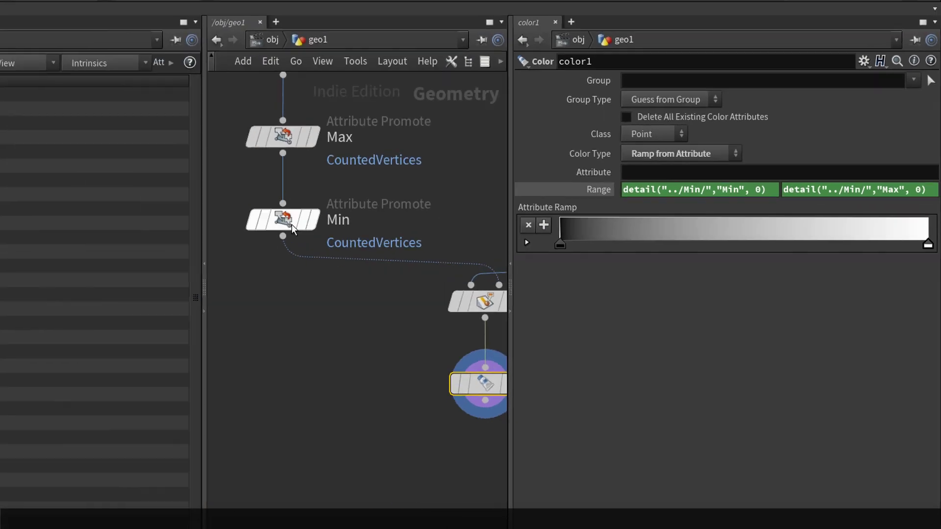
pyautogui.click(292, 225)
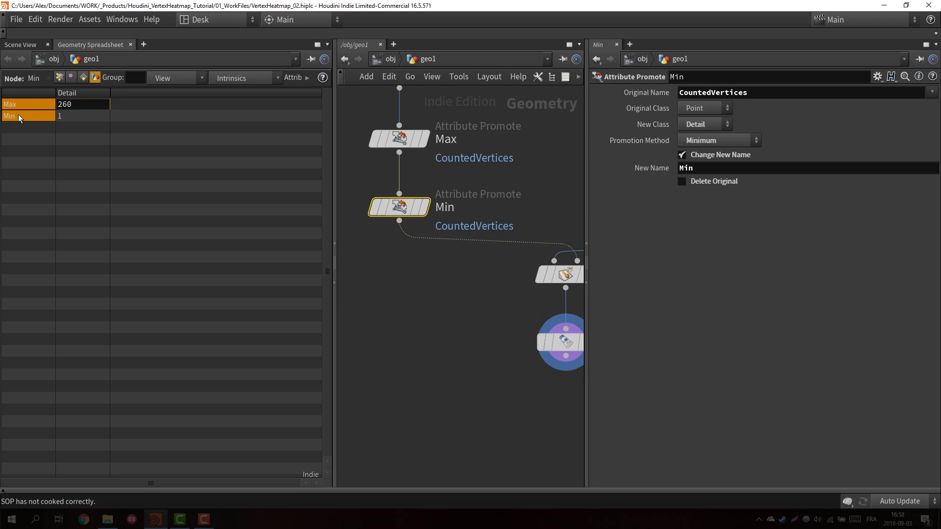
# In the 3D view, color the ramp's right key yellow and its left key red
pyautogui.moveTo(483, 205); pyautogui.dragTo(389, 196, button='middle')
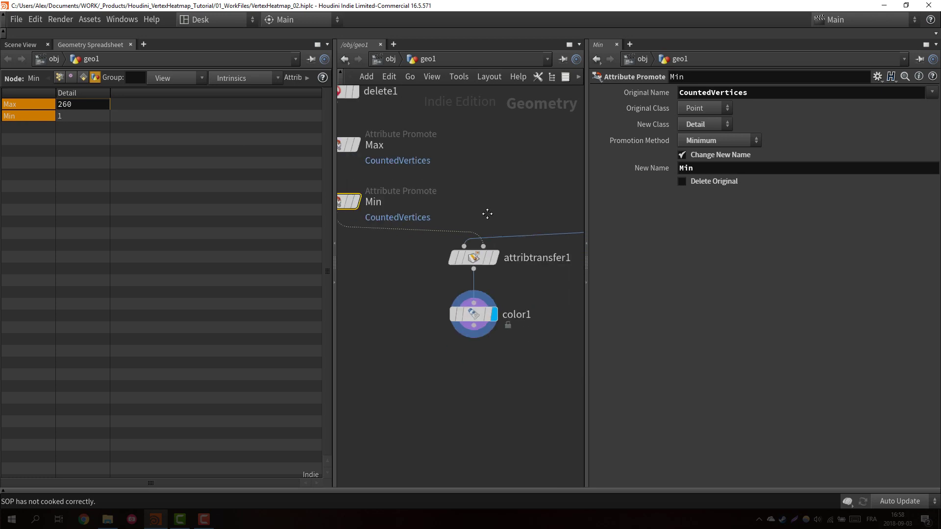
pyautogui.click(460, 318)
pyautogui.click(20, 45)
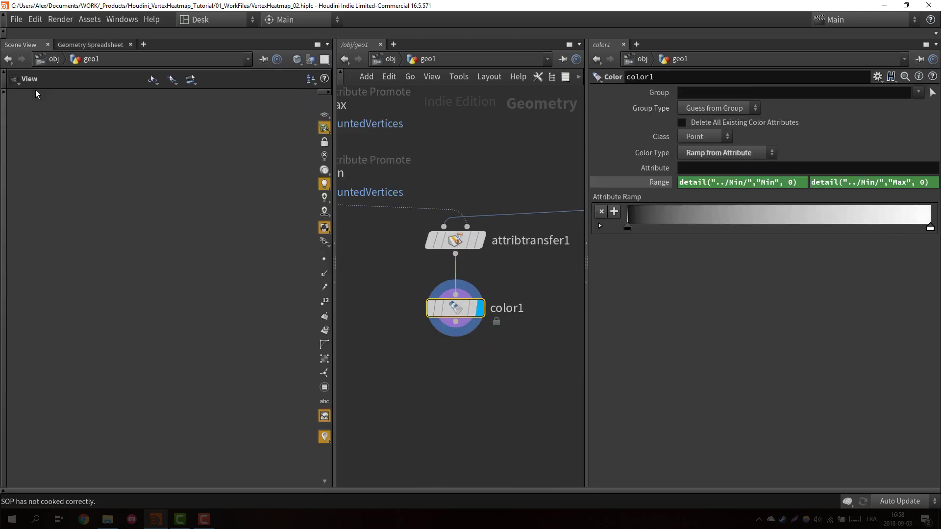
pyautogui.scroll(3, 165, 183)
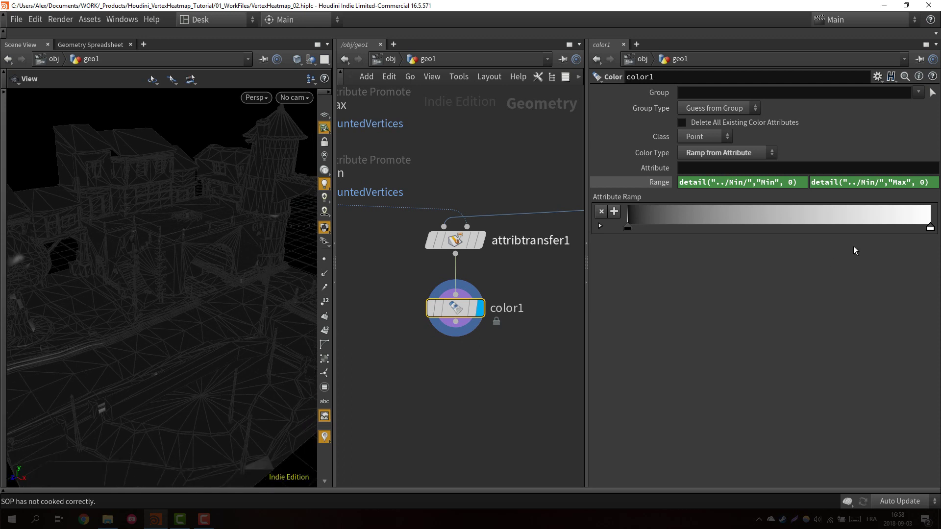
pyautogui.doubleClick(931, 229)
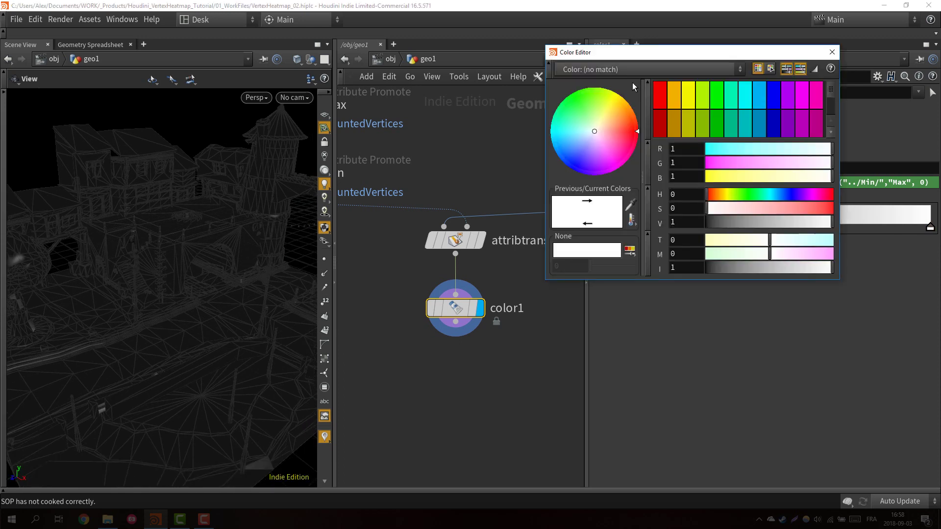
pyautogui.click(690, 93)
pyautogui.click(832, 52)
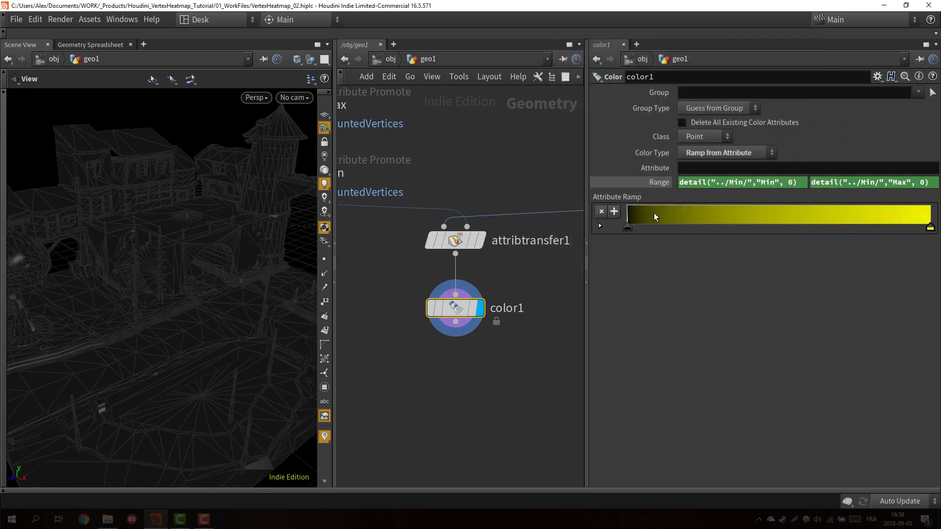
pyautogui.doubleClick(628, 228)
pyautogui.click(661, 94)
pyautogui.click(832, 52)
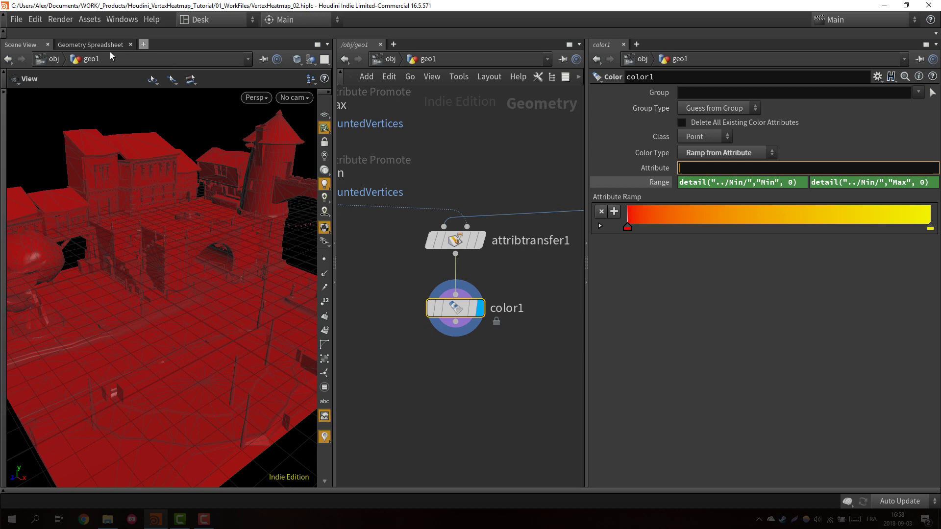
pyautogui.click(94, 45)
pyautogui.click(68, 77)
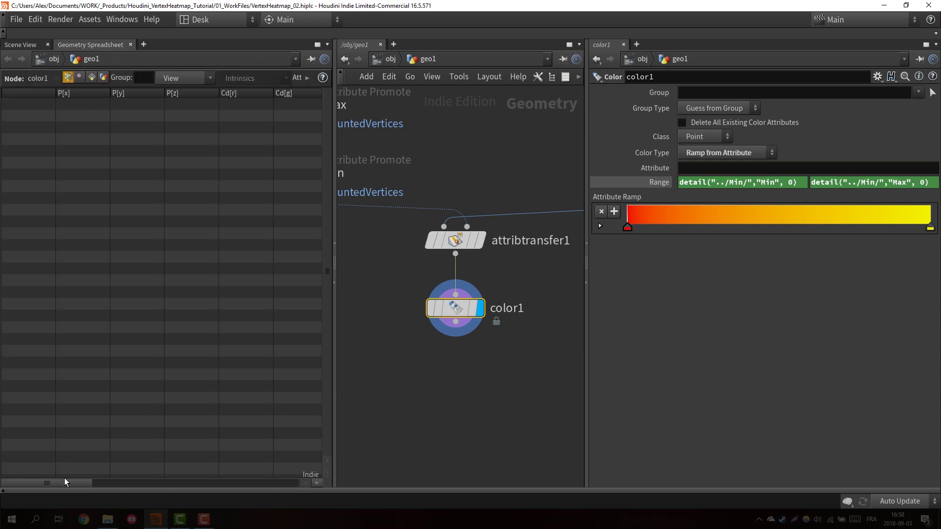
pyautogui.click(184, 78)
pyautogui.click(194, 92)
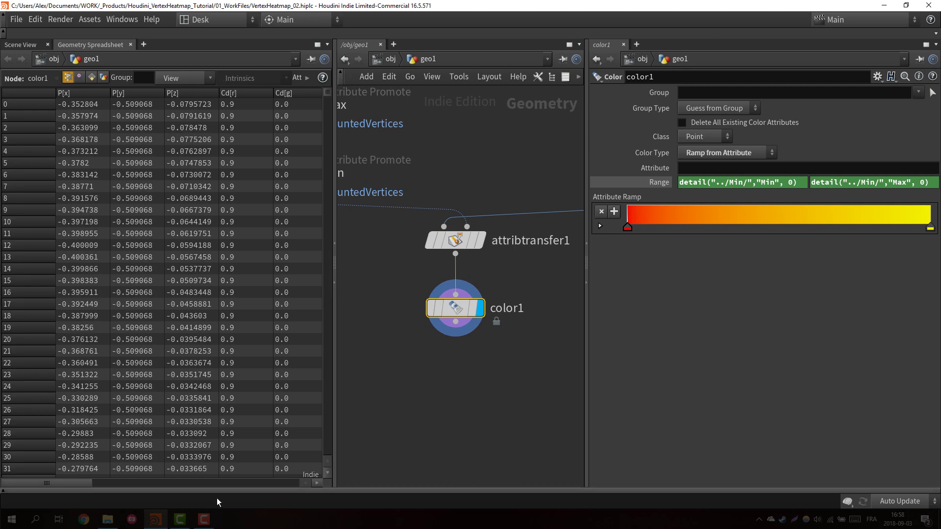
pyautogui.moveTo(64, 482); pyautogui.dragTo(314, 500)
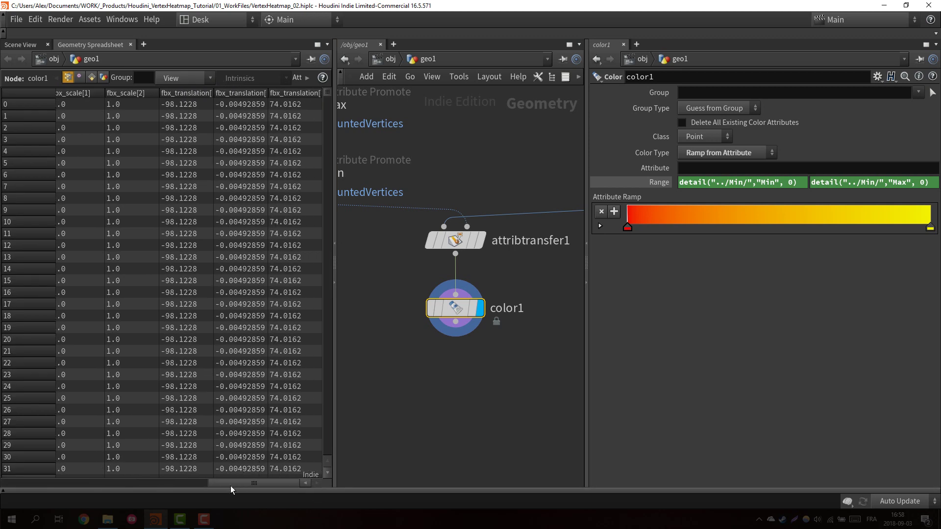
pyautogui.moveTo(231, 486); pyautogui.dragTo(90, 476)
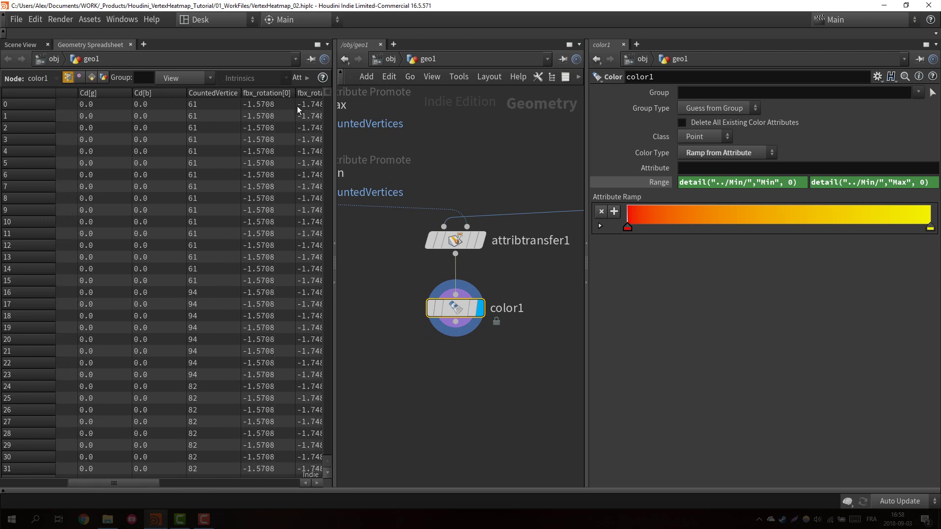
pyautogui.click(15, 47)
pyautogui.click(686, 168)
# Set color1's source attribute to CountedVertices and show the town as wireframe
pyautogui.write('CountedVertices')
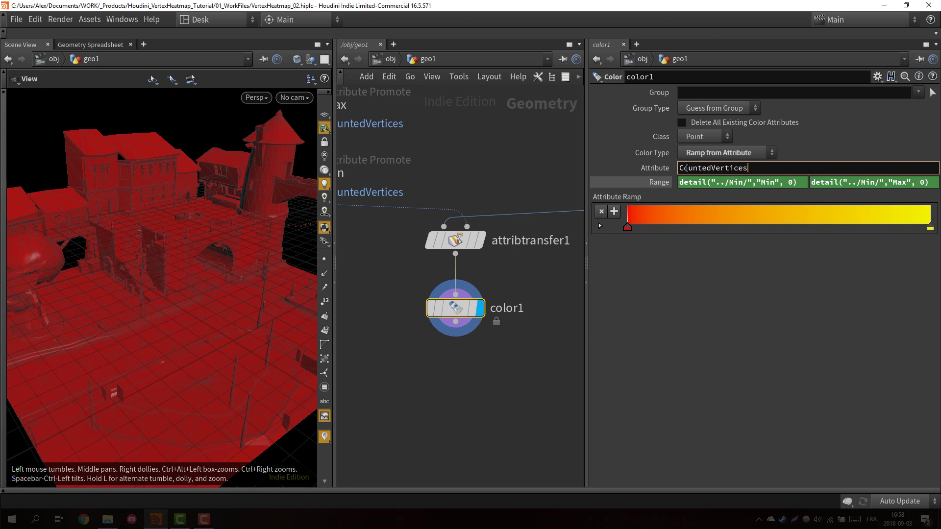
pyautogui.press('Return')
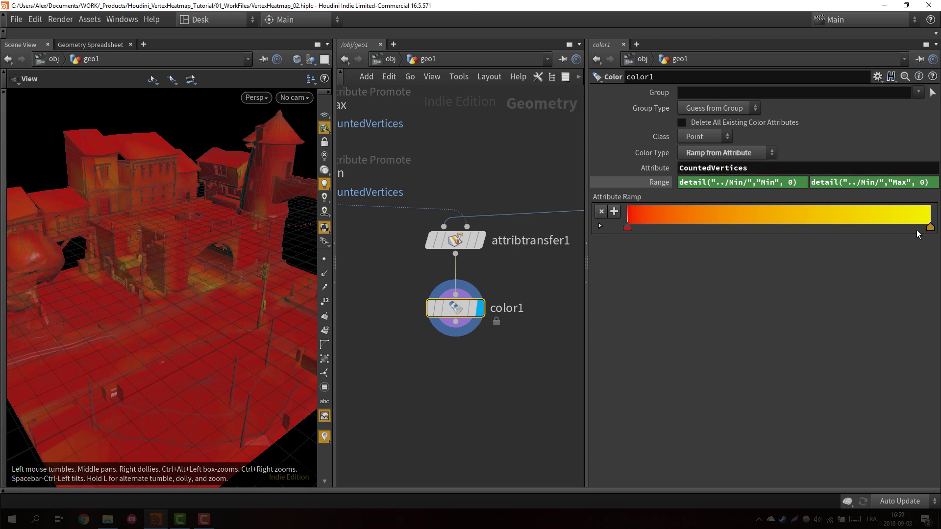
pyautogui.moveTo(921, 231); pyautogui.dragTo(775, 230)
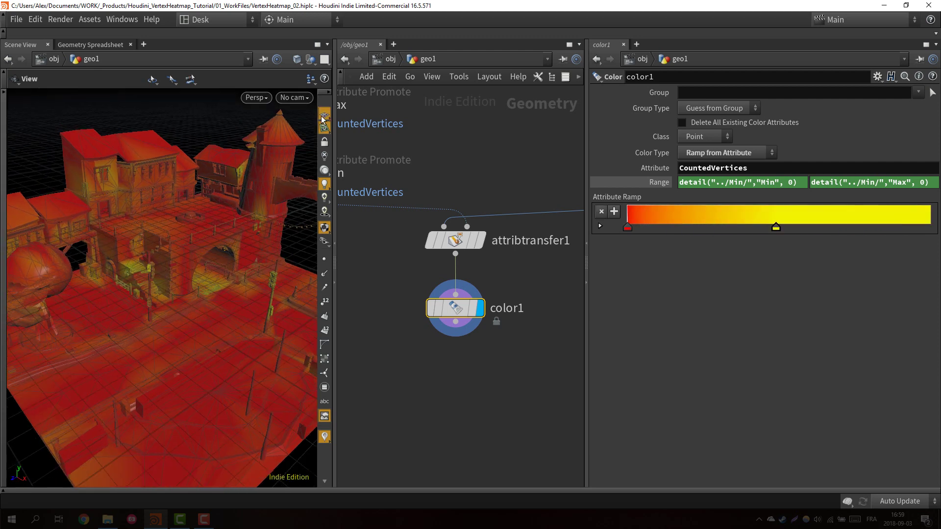
pyautogui.moveTo(251, 179); pyautogui.dragTo(171, 241)
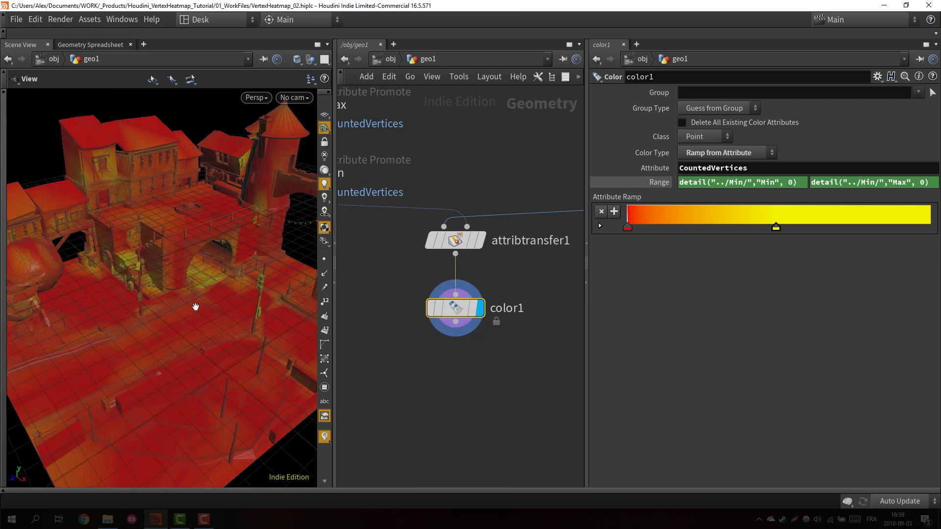
pyautogui.press('w')
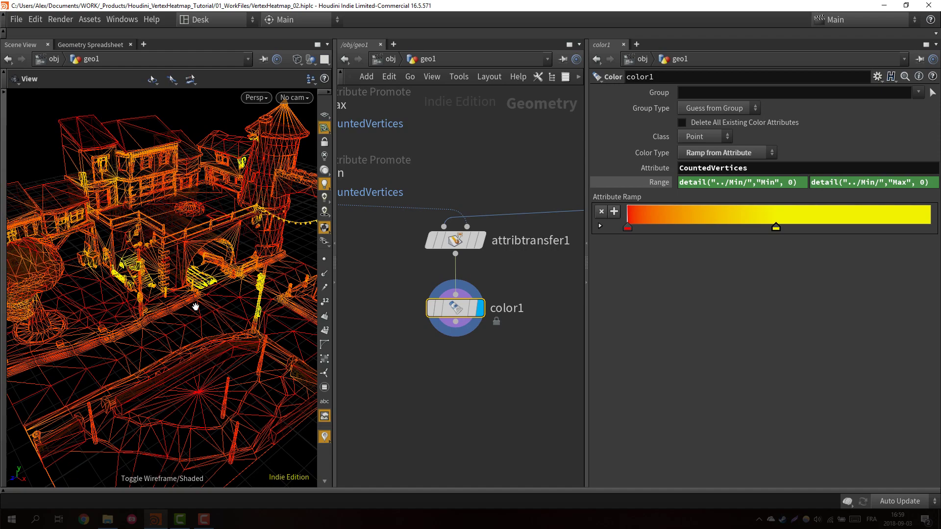
pyautogui.moveTo(196, 307); pyautogui.dragTo(155, 317)
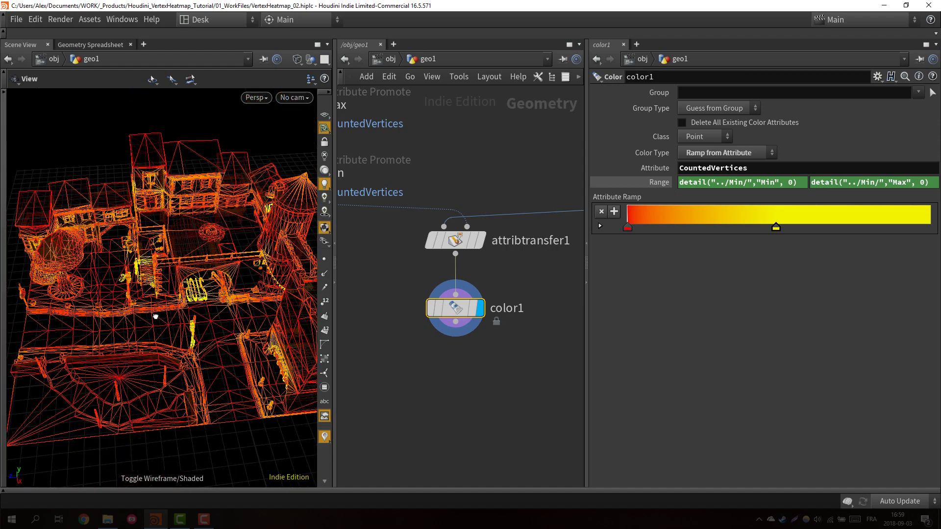
pyautogui.moveTo(776, 227); pyautogui.dragTo(930, 227)
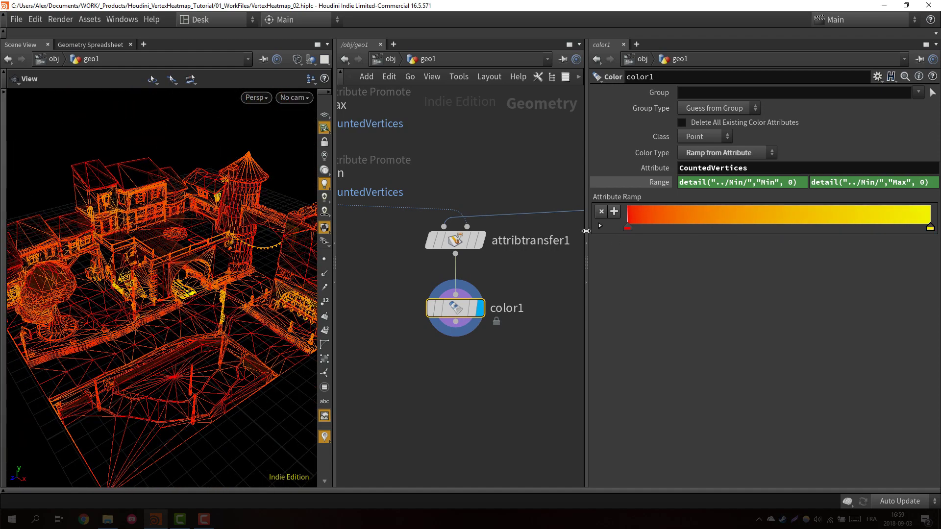
# Add a middle key to the ramp, darken the first red key, and reposition the yellow and middle keys
pyautogui.click(714, 227)
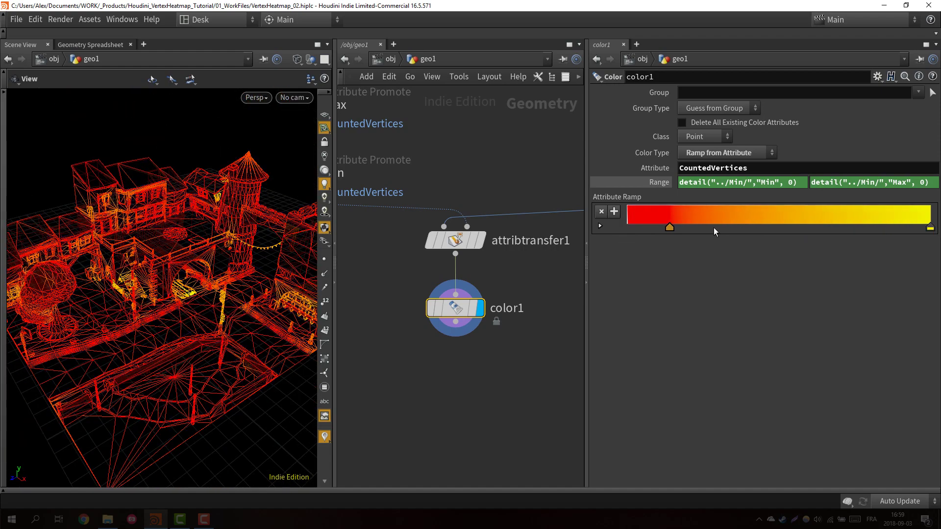
pyautogui.doubleClick(627, 228)
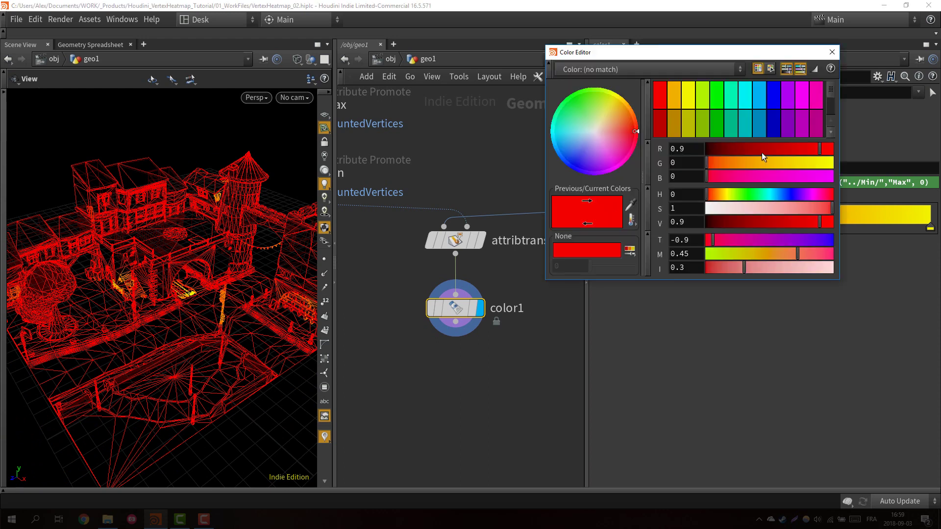
pyautogui.moveTo(762, 153); pyautogui.dragTo(720, 154)
pyautogui.click(832, 52)
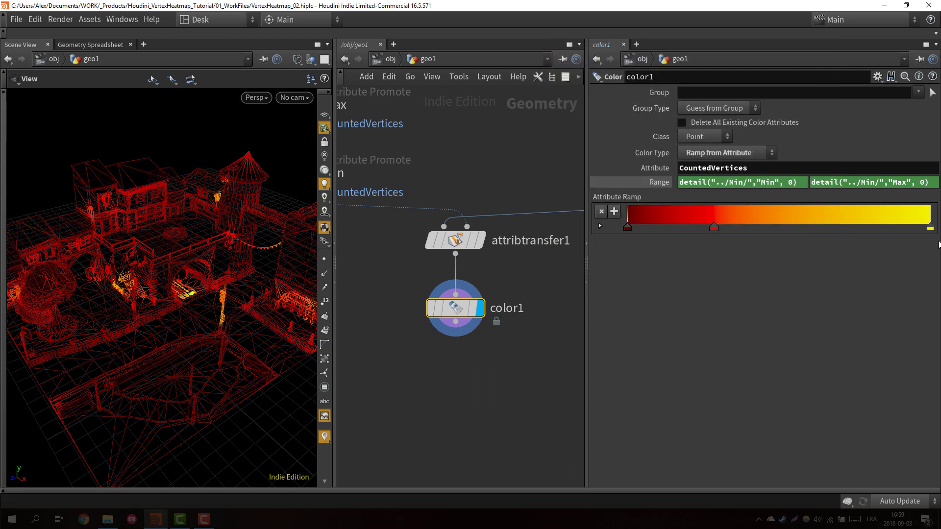
pyautogui.moveTo(930, 228); pyautogui.dragTo(856, 229)
pyautogui.moveTo(712, 228); pyautogui.dragTo(735, 228)
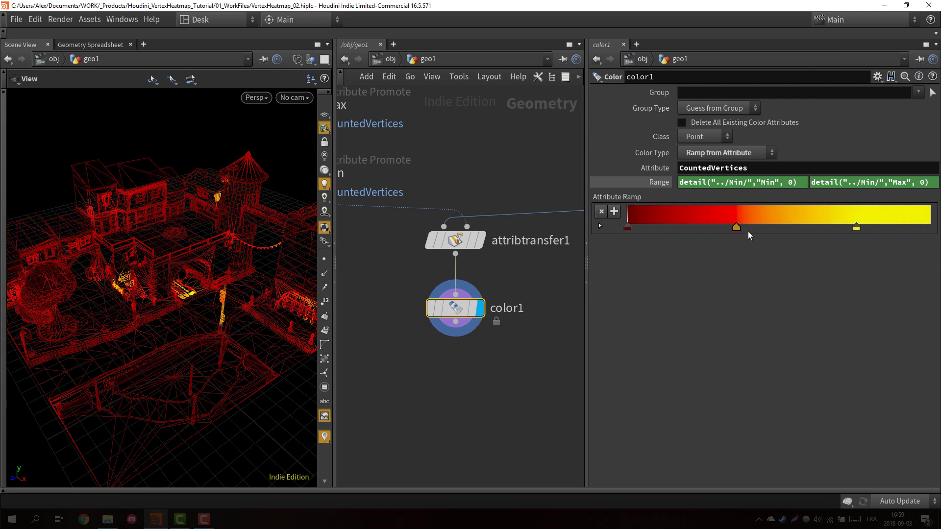
# Add a deep blue key near the low end and push the orange and yellow keys rightward
pyautogui.doubleClick(691, 228)
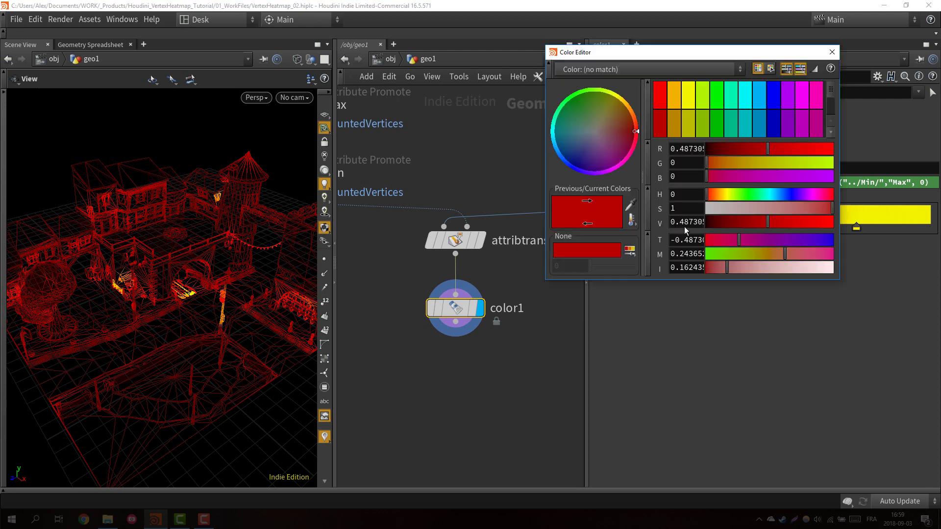
pyautogui.click(771, 94)
pyautogui.click(832, 52)
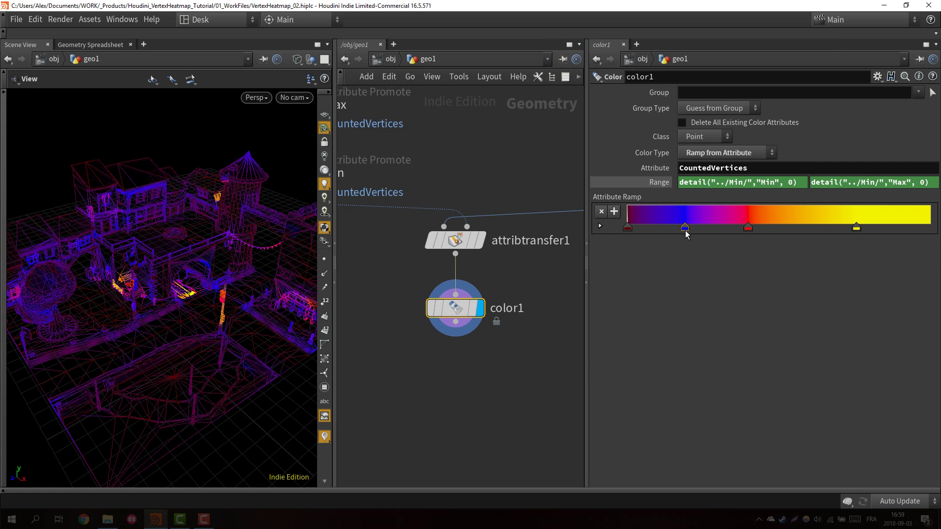
pyautogui.moveTo(686, 229); pyautogui.dragTo(645, 229)
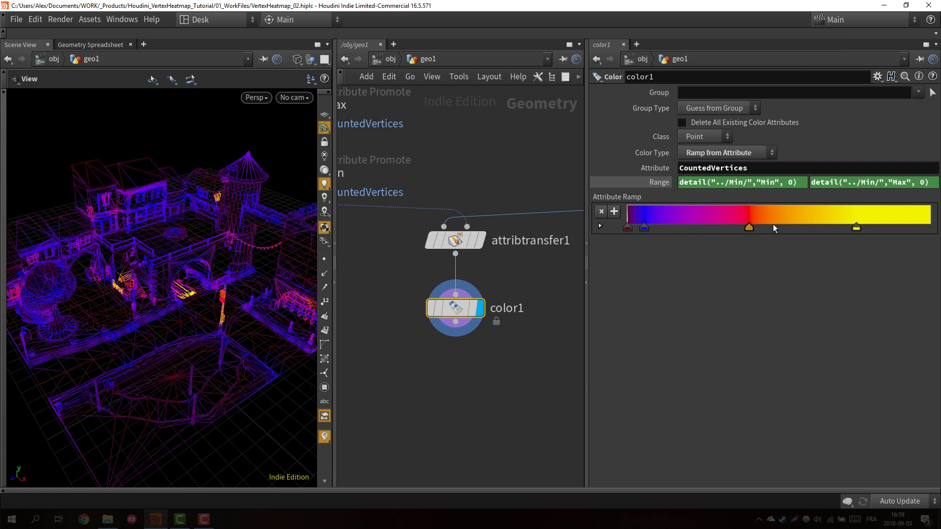
pyautogui.moveTo(858, 228); pyautogui.dragTo(898, 228)
pyautogui.moveTo(749, 228); pyautogui.dragTo(784, 228)
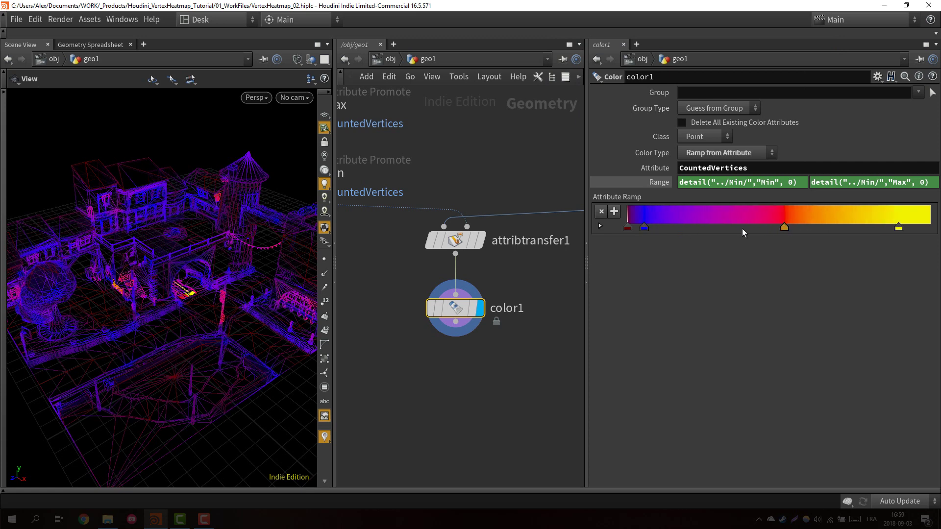
pyautogui.doubleClick(644, 228)
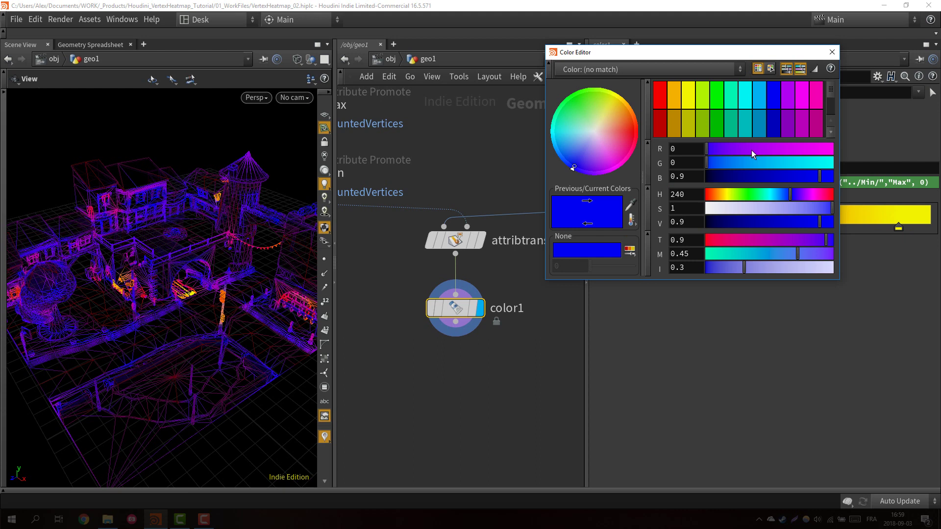
pyautogui.moveTo(751, 150); pyautogui.dragTo(701, 150)
pyautogui.moveTo(777, 176); pyautogui.dragTo(737, 178)
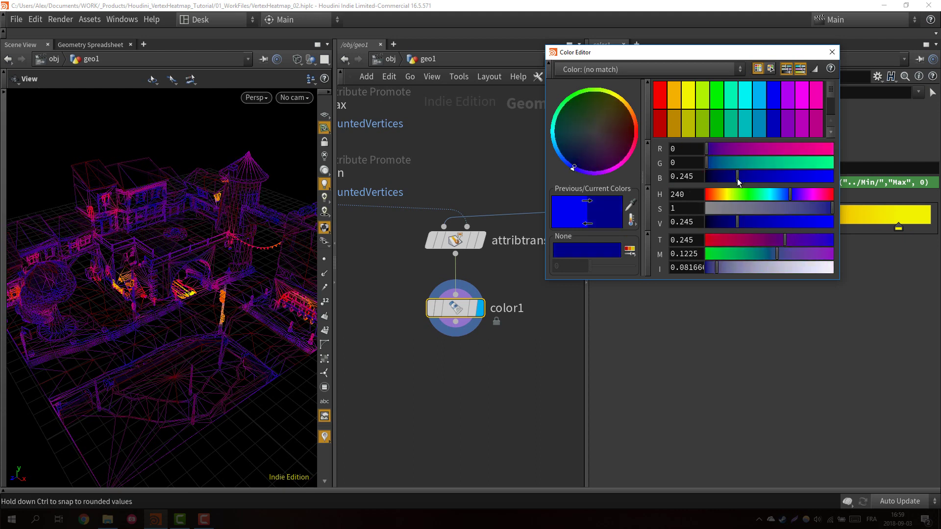
pyautogui.click(832, 54)
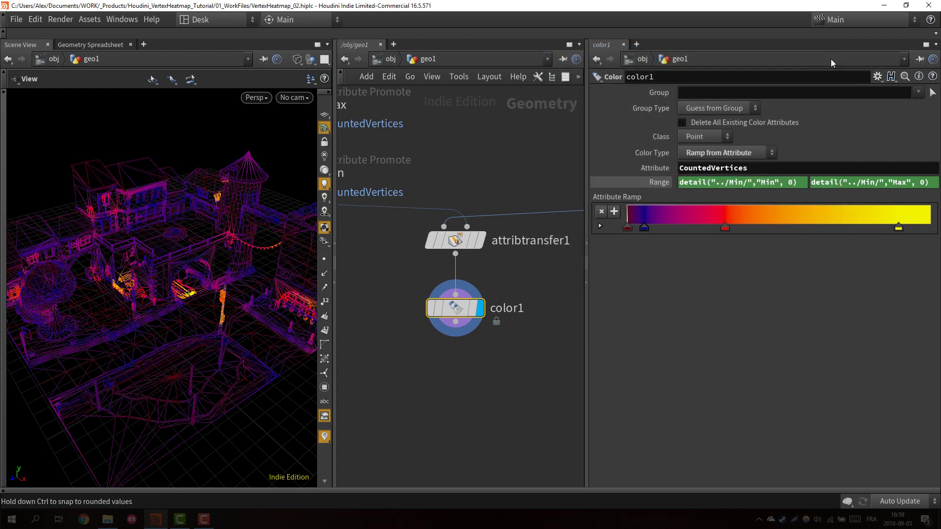
# Select pointsfromvolume1 and set its Point Separation to 0.3
pyautogui.scroll(-10, 516, 225)
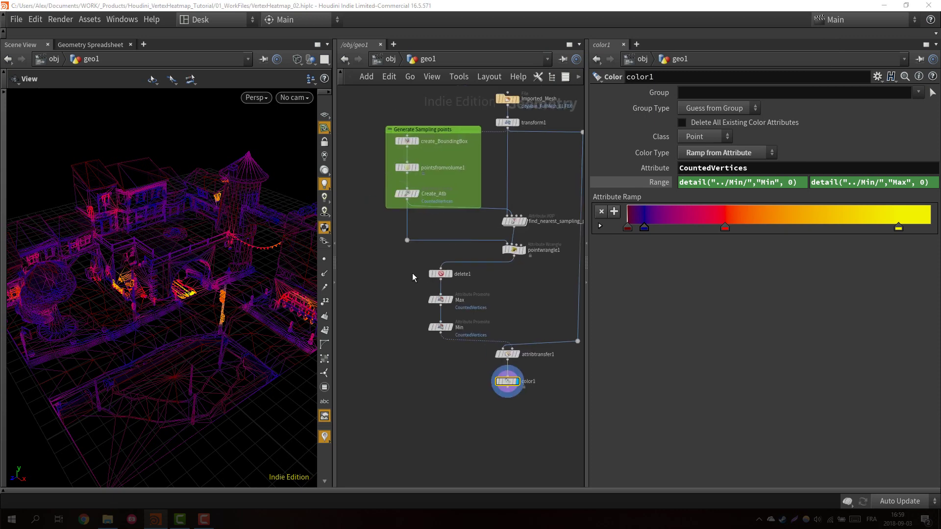
pyautogui.moveTo(463, 220); pyautogui.dragTo(482, 273, button='middle')
pyautogui.scroll(5, 482, 231)
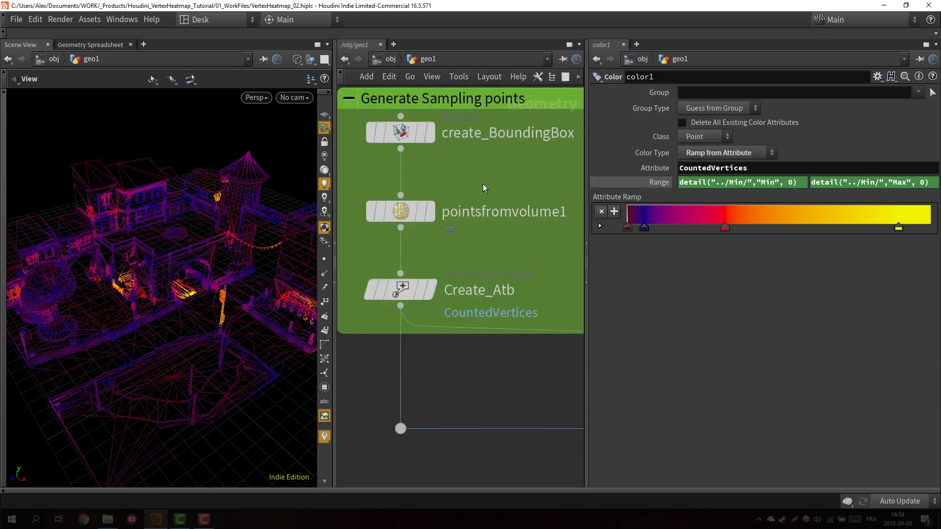
pyautogui.moveTo(493, 176); pyautogui.dragTo(341, 229)
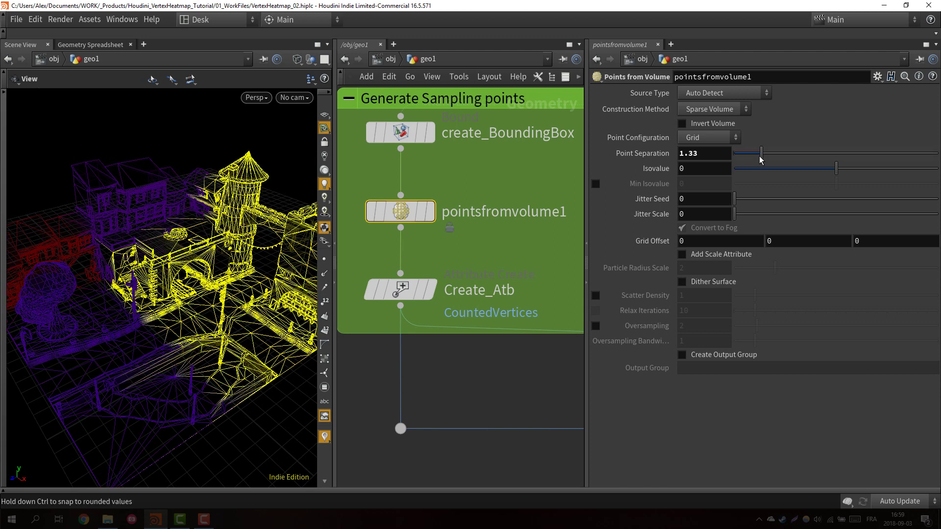
pyautogui.click(722, 152)
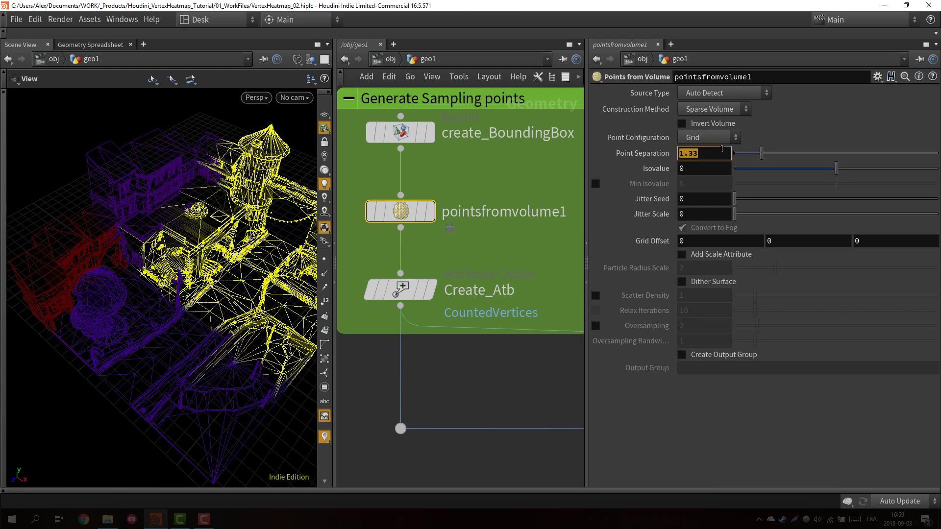
pyautogui.write('0.3')
pyautogui.press('Return')
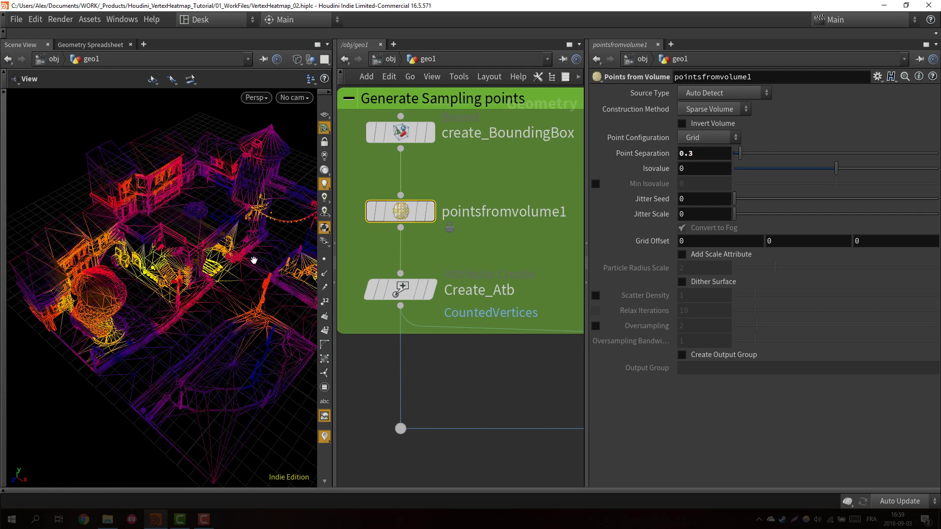
# Lower the Point Separation to 0.2 and frame all nodes in the network
pyautogui.moveTo(206, 235); pyautogui.dragTo(152, 210)
pyautogui.scroll(10, 157, 269)
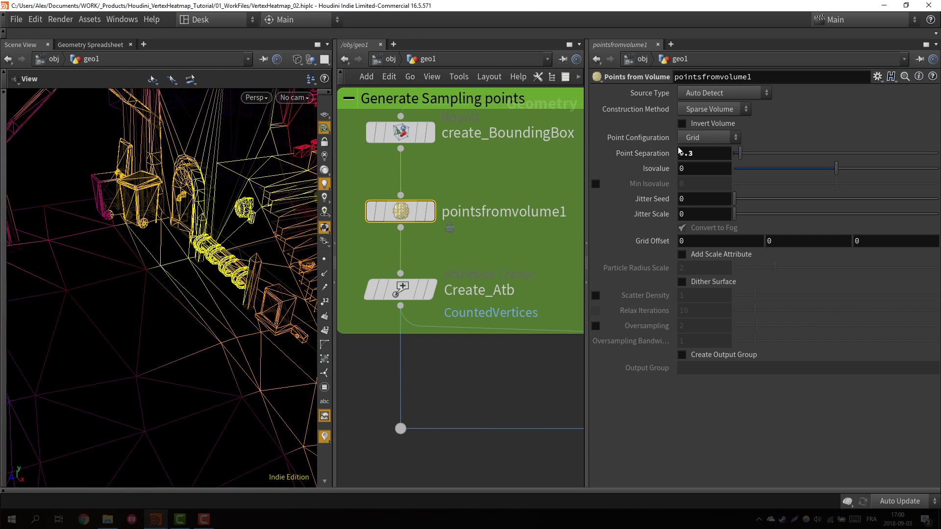
pyautogui.moveTo(257, 219); pyautogui.dragTo(206, 229)
pyautogui.press('h')
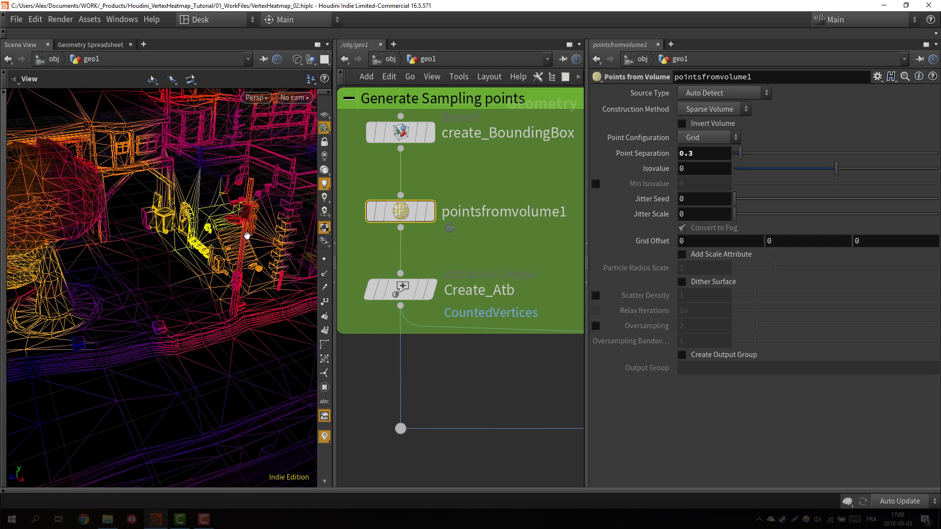
pyautogui.click(701, 156)
pyautogui.write('0.2')
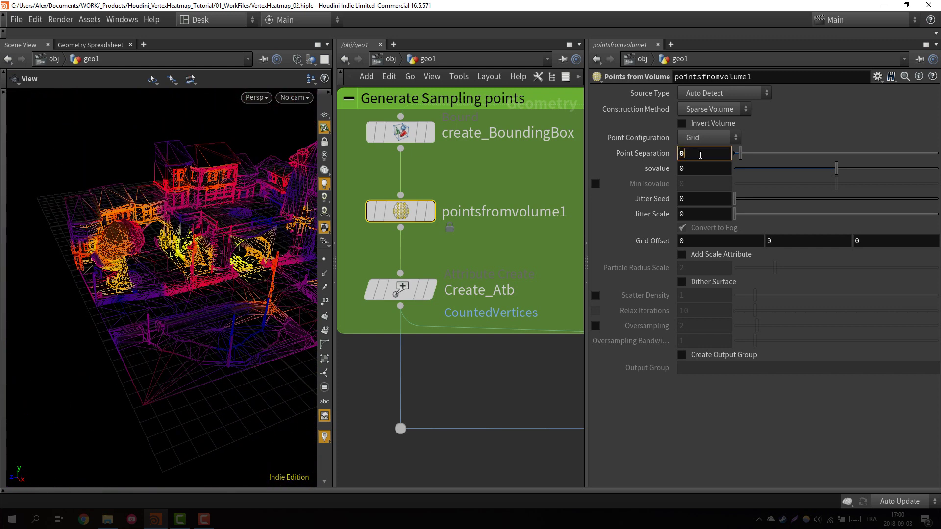
pyautogui.press('Return')
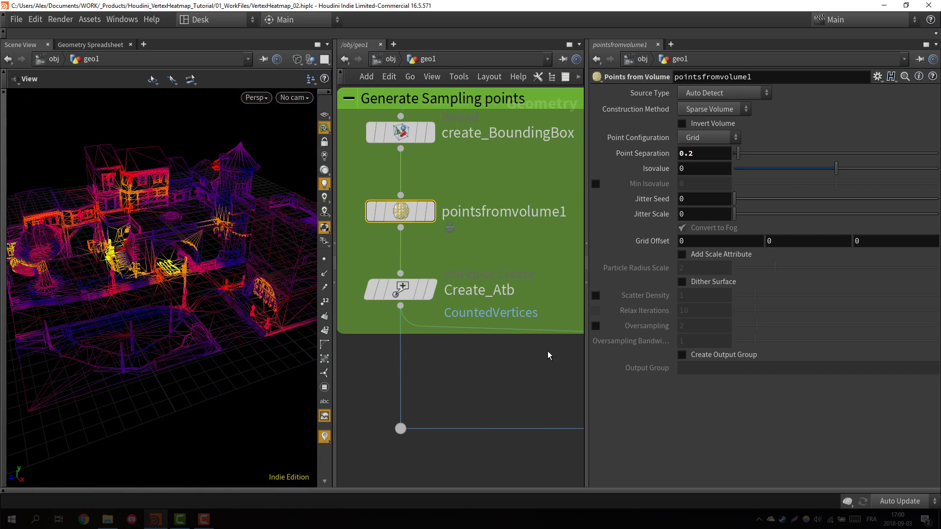
pyautogui.press('h')
pyautogui.scroll(2, 496, 306)
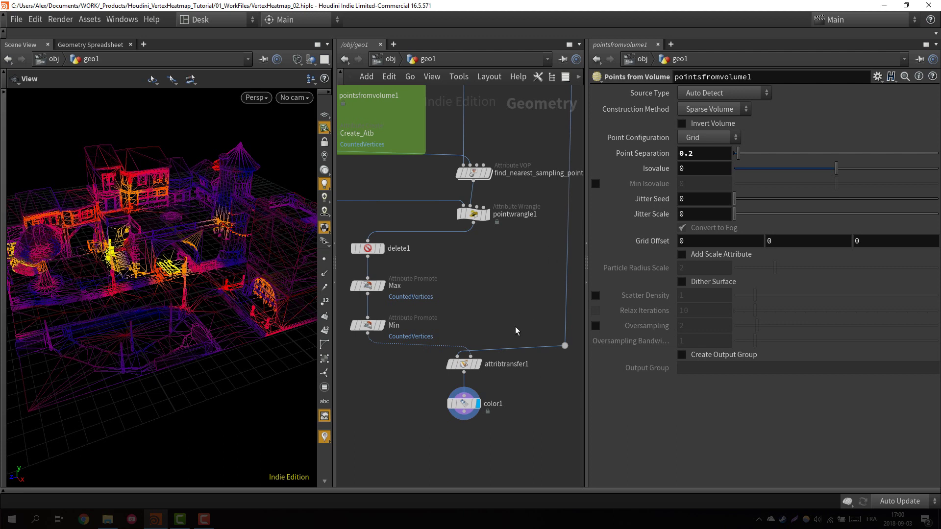
# Select color1 to show its ramp, then orbit and zoom around the wireframe town's heatmap
pyautogui.moveTo(515, 330); pyautogui.dragTo(522, 248, button='middle')
pyautogui.click(471, 320)
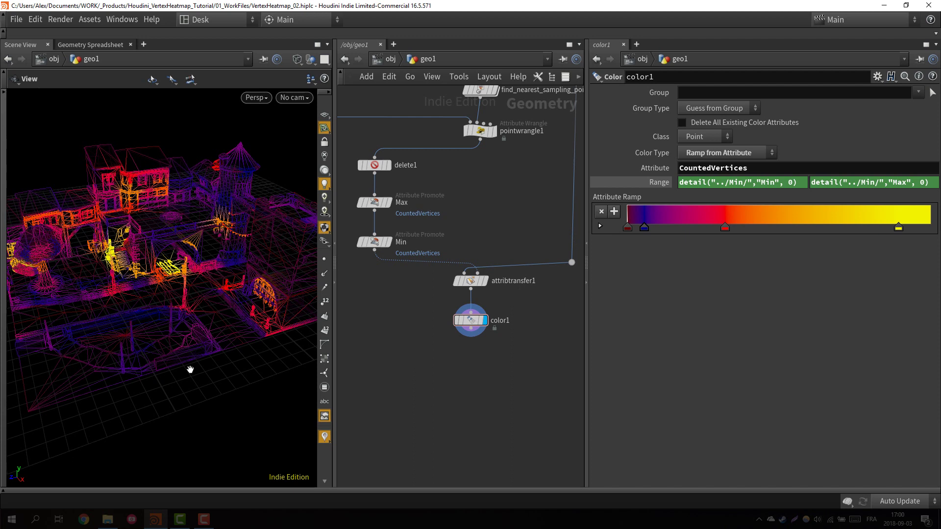
pyautogui.moveTo(152, 286); pyautogui.dragTo(135, 337)
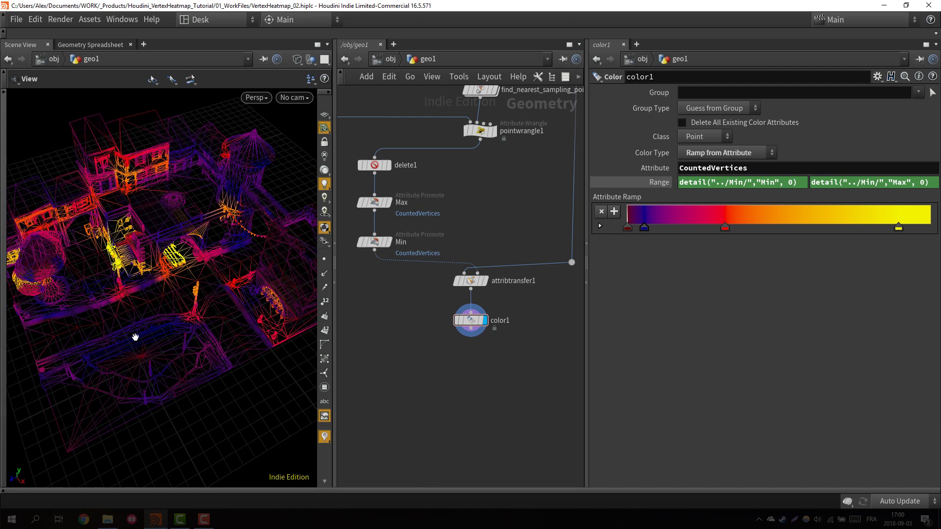
pyautogui.scroll(5, 150, 244)
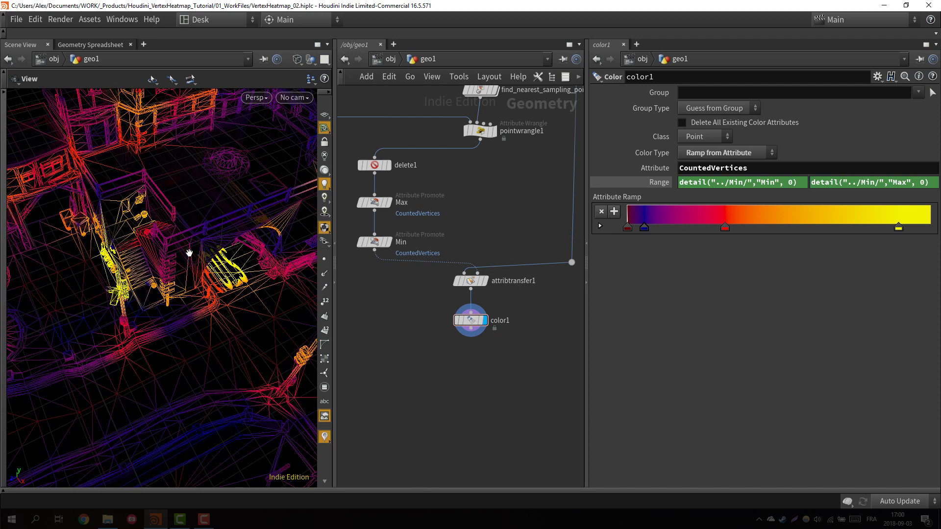
pyautogui.scroll(-5, 179, 221)
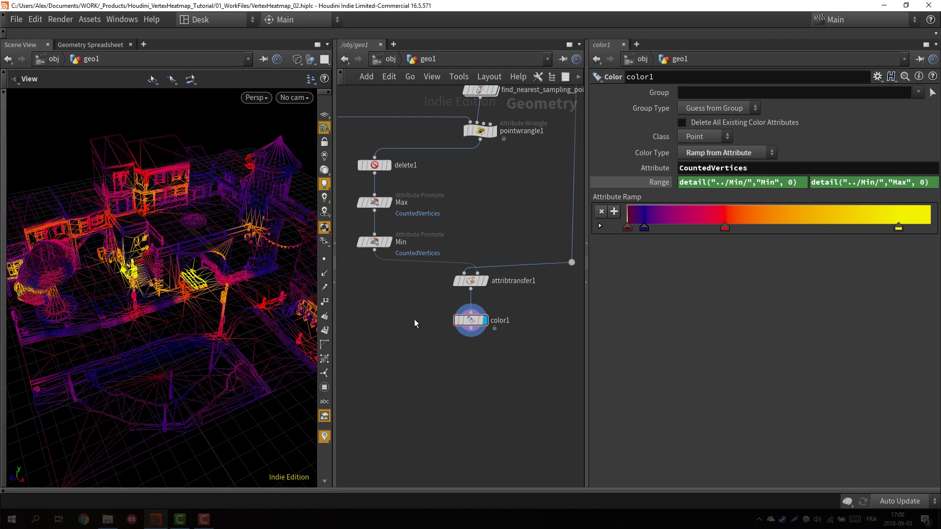
pyautogui.moveTo(215, 304); pyautogui.dragTo(224, 273)
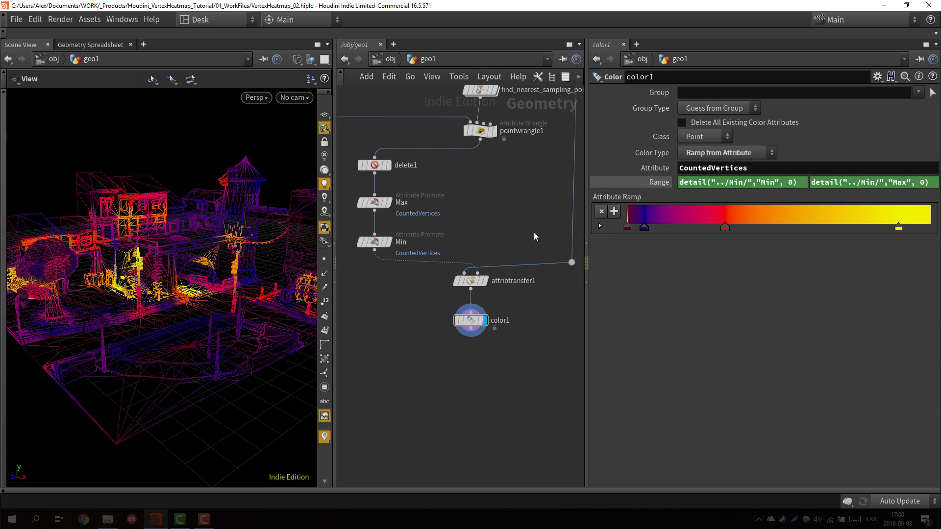
pyautogui.scroll(-2, 486, 280)
# Enclose delete1, Max and Min in a network box titled 'Normalize Values'
pyautogui.moveTo(496, 293); pyautogui.dragTo(460, 388)
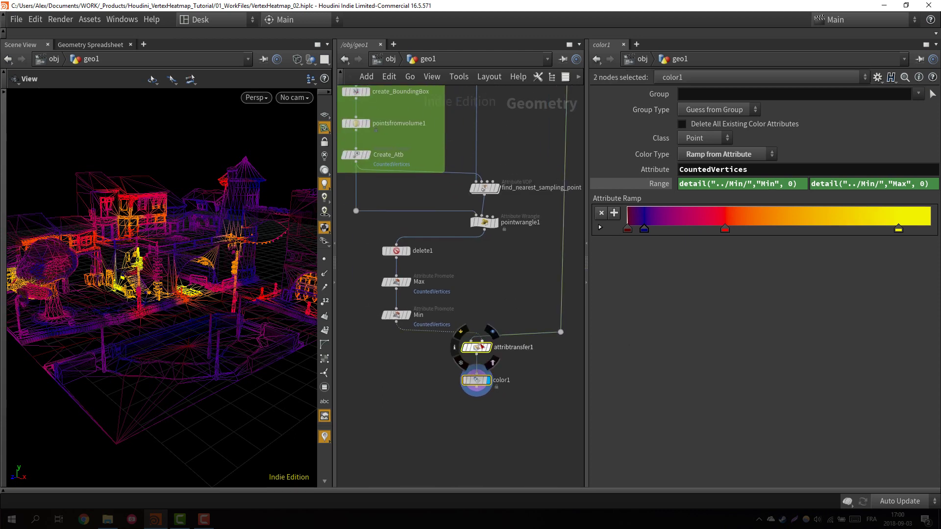
pyautogui.click(481, 341)
pyautogui.moveTo(372, 238); pyautogui.dragTo(444, 343)
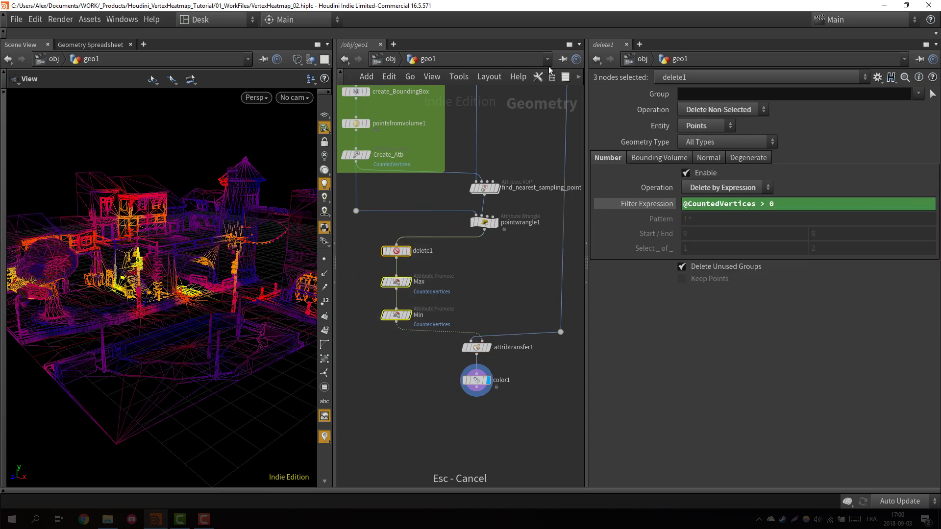
pyautogui.moveTo(586, 147); pyautogui.dragTo(667, 147)
pyautogui.hotkey('shift', 'o')
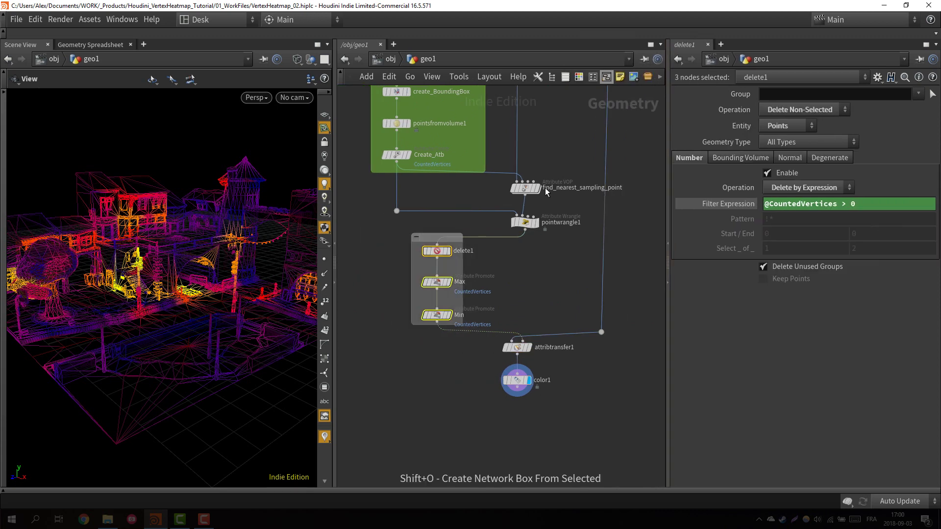
pyautogui.scroll(3, 475, 236)
pyautogui.doubleClick(417, 241)
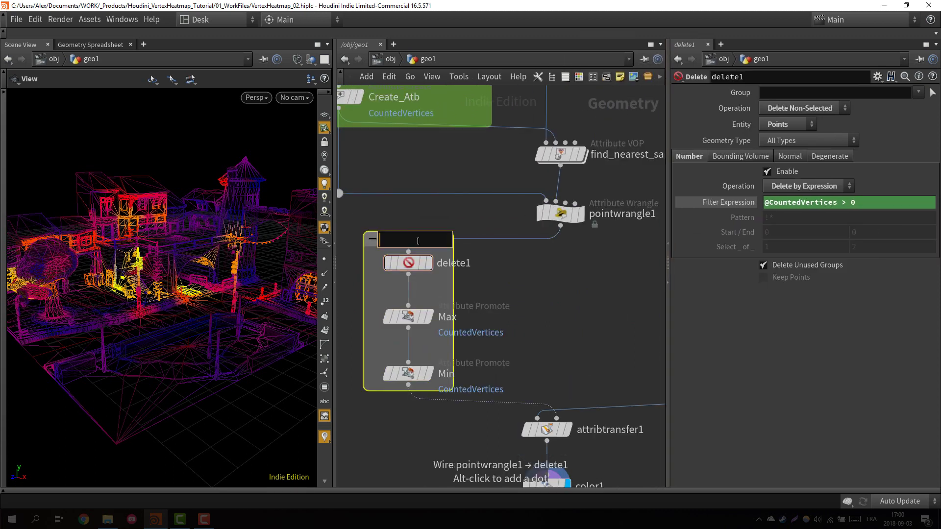
pyautogui.write('Normalize Values')
pyautogui.press('Return')
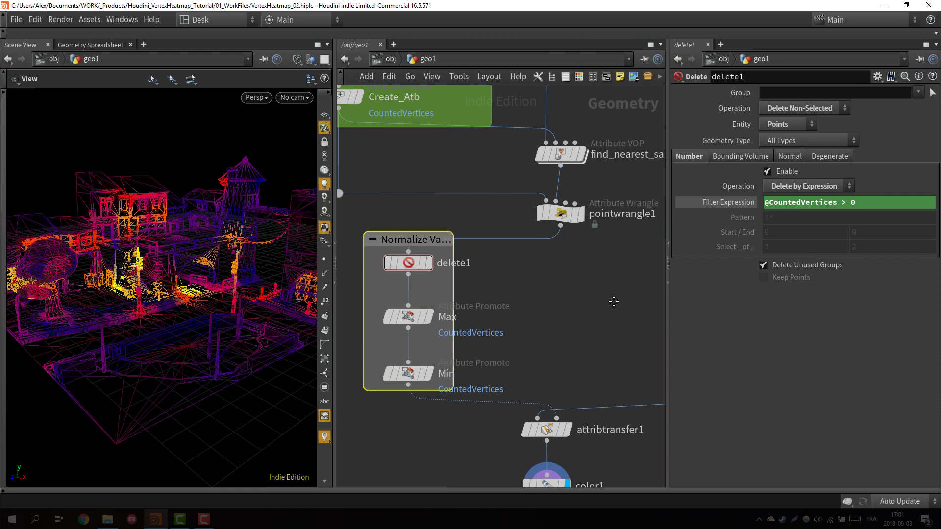
# Color the delete1 node light orange and the Normalize Values box orange
pyautogui.press('c')
pyautogui.moveTo(626, 428); pyautogui.dragTo(398, 251)
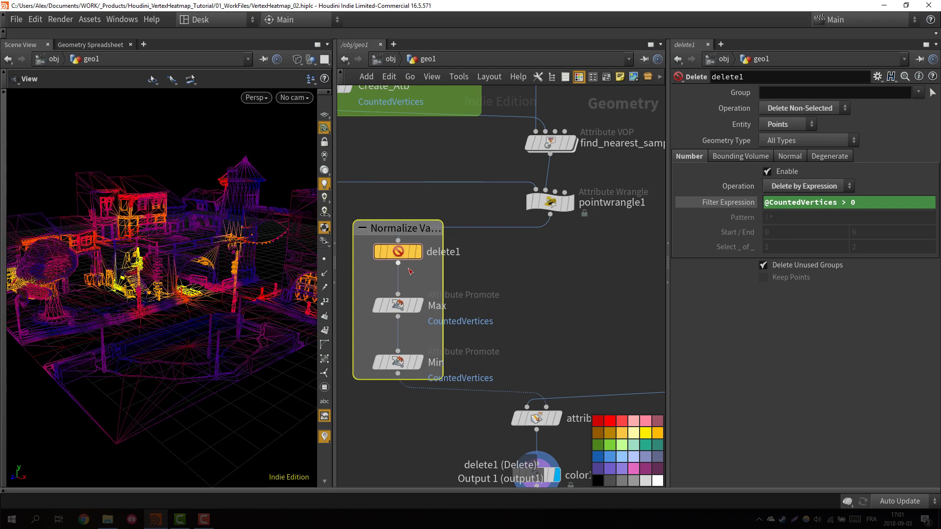
pyautogui.moveTo(622, 432); pyautogui.dragTo(437, 280)
pyautogui.press('h')
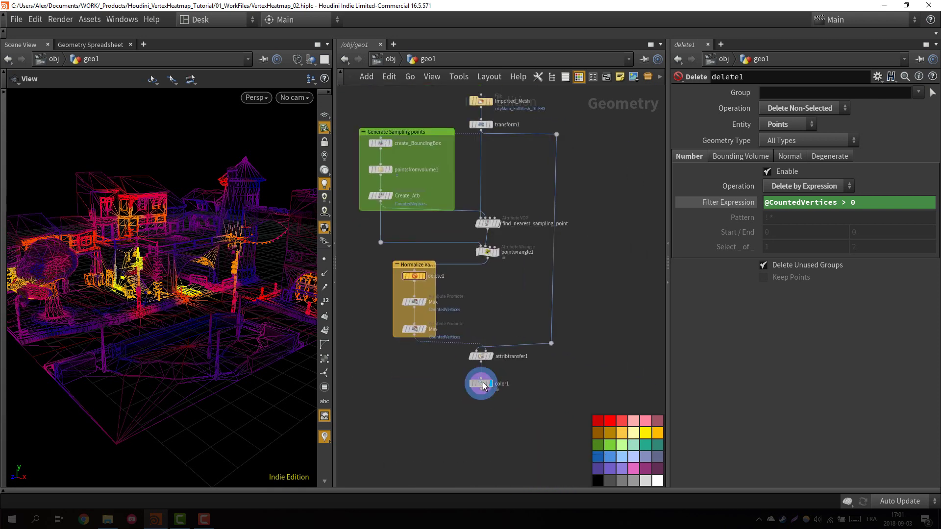
# Add a Test Geometry: Pig Head node to the network via the 'pig' node search
pyautogui.click(487, 371)
pyautogui.scroll(2, 527, 209)
pyautogui.moveTo(535, 123); pyautogui.dragTo(527, 209, button='middle')
pyautogui.scroll(3, 533, 188)
pyautogui.press('Tab')
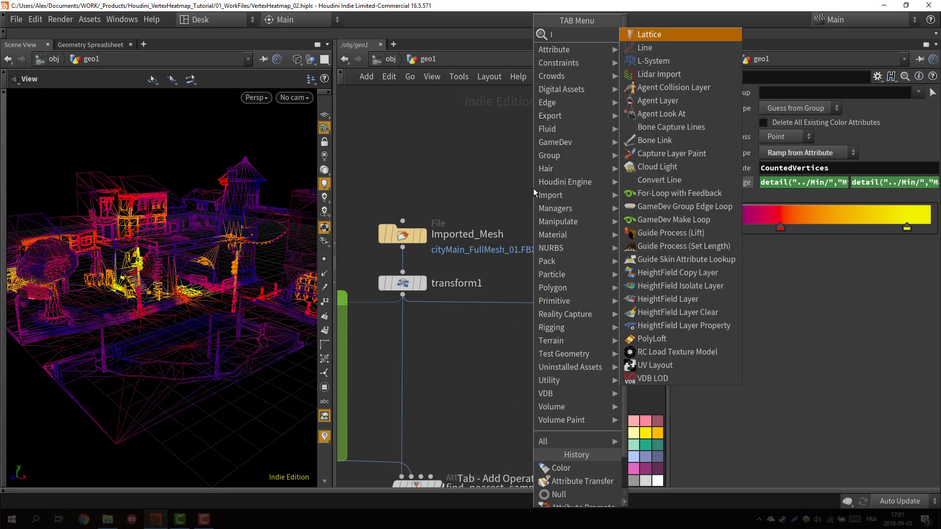
pyautogui.press('Escape')
pyautogui.press('Tab')
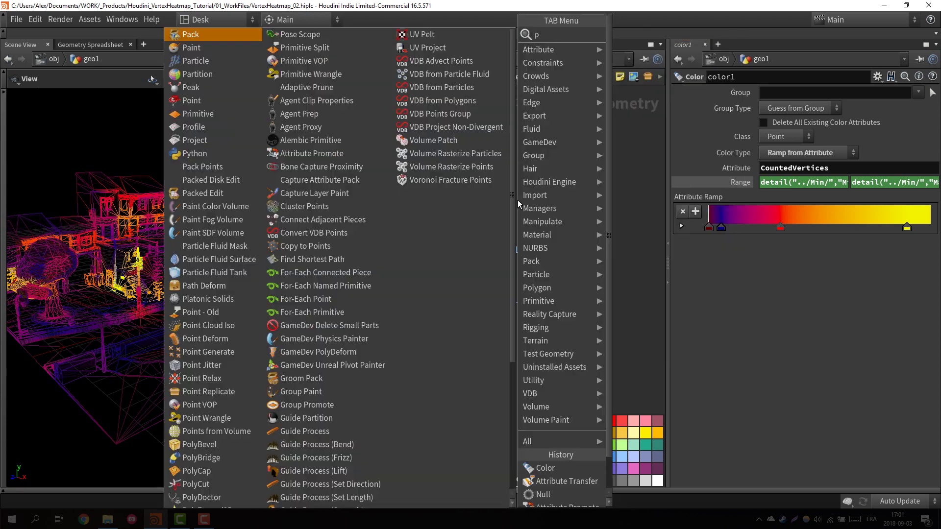
pyautogui.write('pig')
pyautogui.click(635, 32)
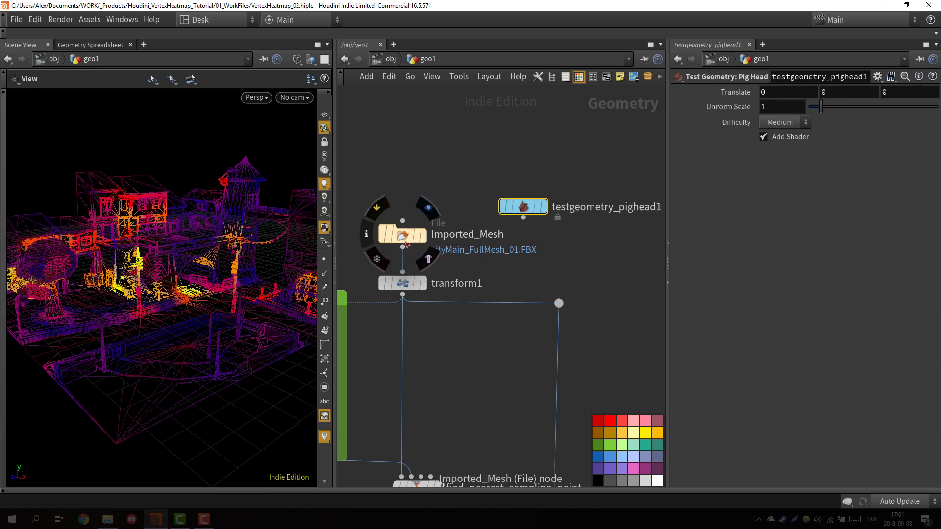
# Wire the pig head into transform1 in place of Imported_Mesh
pyautogui.moveTo(405, 244); pyautogui.dragTo(406, 223)
pyautogui.click(540, 206)
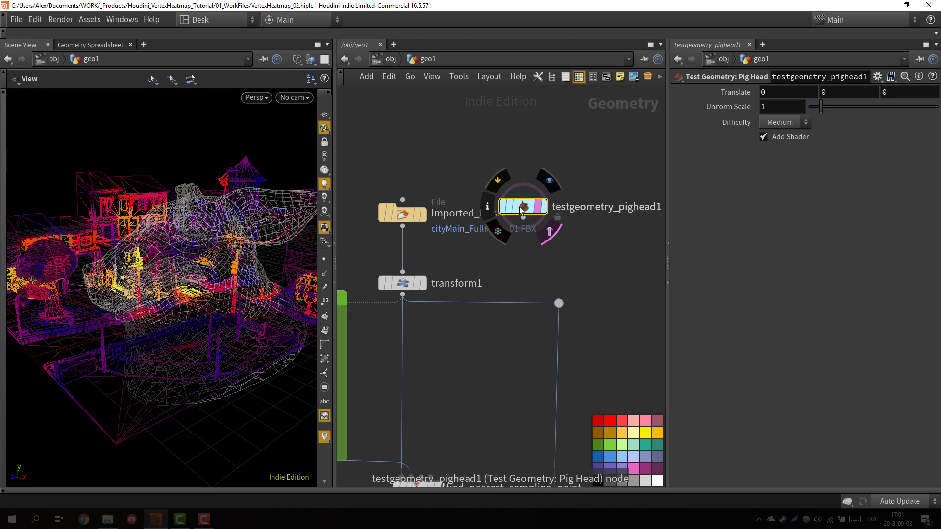
pyautogui.moveTo(225, 210)
pyautogui.mouseDown()
pyautogui.moveTo(232, 213)
pyautogui.moveTo(225, 216)
pyautogui.mouseUp()
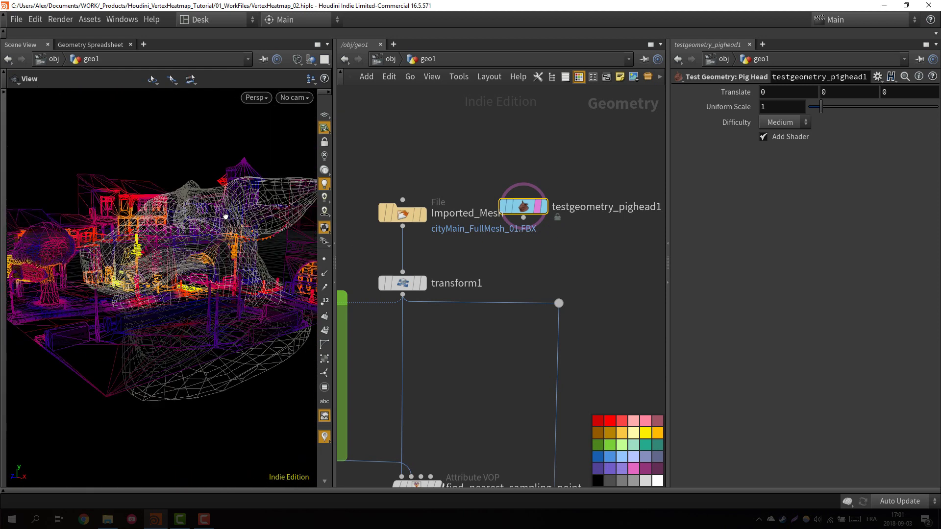
pyautogui.moveTo(403, 271); pyautogui.dragTo(523, 217)
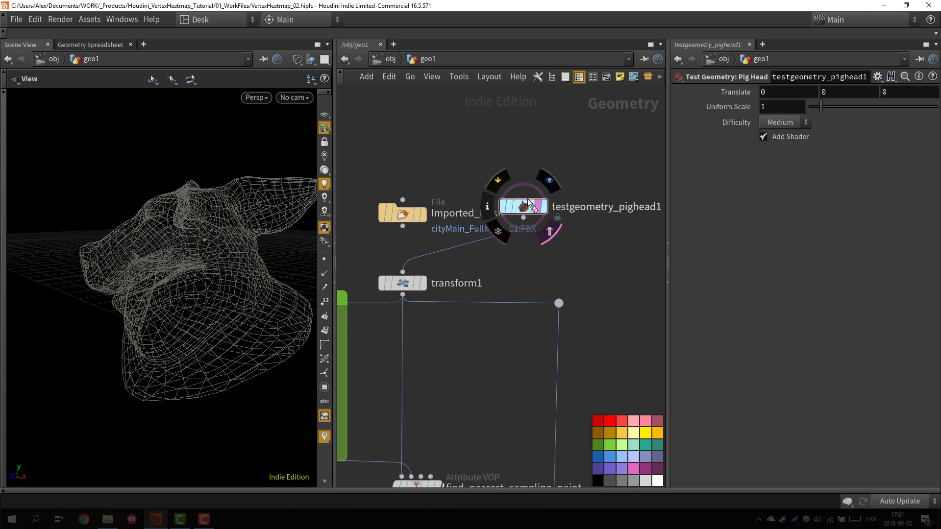
pyautogui.moveTo(535, 205); pyautogui.dragTo(580, 221)
# Bypass transform1 so the pig head keeps its original size
pyautogui.moveTo(392, 281)
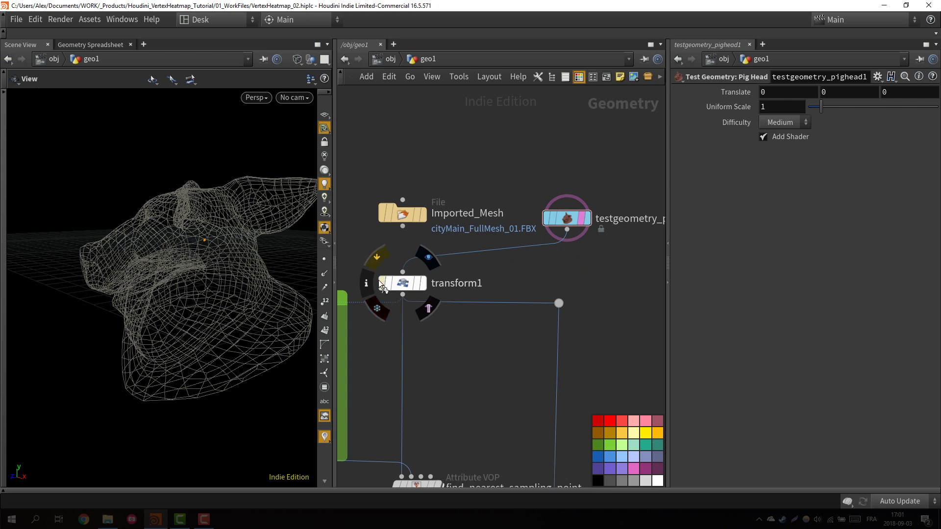
pyautogui.click(386, 282)
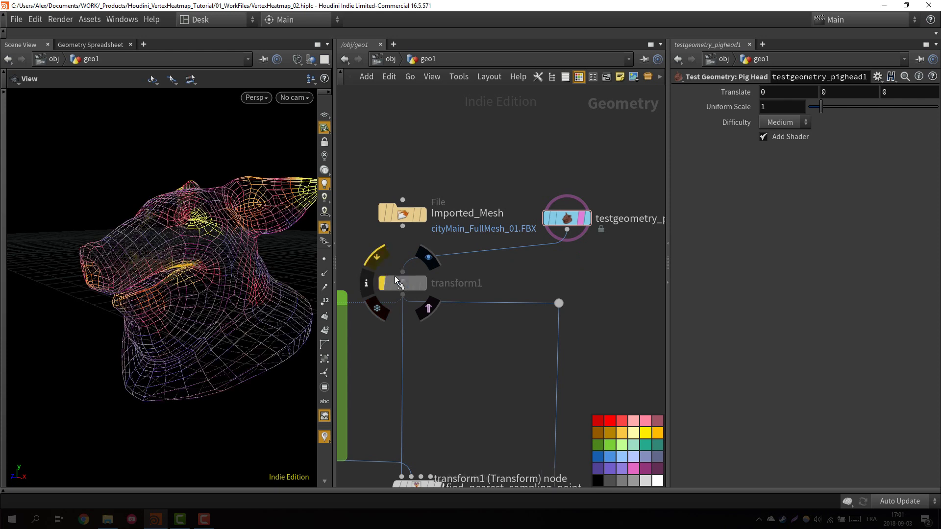
pyautogui.scroll(-3, 450, 294)
pyautogui.scroll(2, 490, 327)
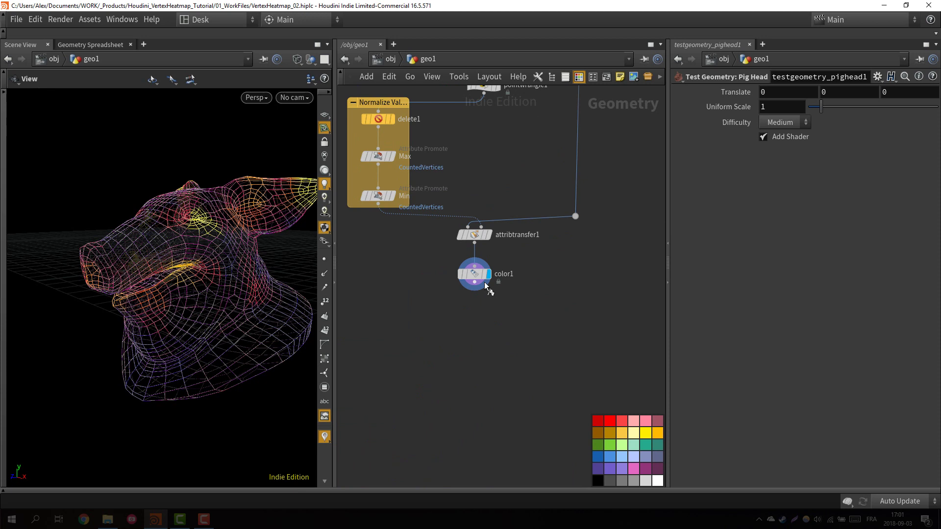
# Display color1's output and check the purple-to-yellow wireframe pig head from the front
pyautogui.click(482, 281)
pyautogui.press('w')
pyautogui.moveTo(161, 255)
pyautogui.keyDown('alt'); pyautogui.mouseDown()
pyautogui.moveTo(200, 252)
pyautogui.moveTo(206, 231)
pyautogui.moveTo(206, 252)
pyautogui.moveTo(175, 273)
pyautogui.moveTo(109, 238)
pyautogui.moveTo(122, 290)
pyautogui.mouseUp(); pyautogui.keyUp('alt')
pyautogui.press('w')
pyautogui.scroll(10, 496, 326)
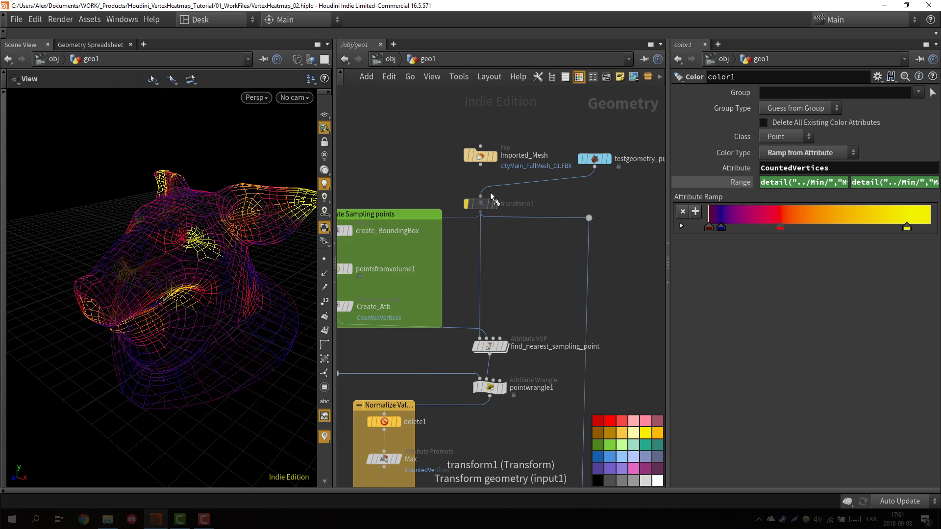
pyautogui.moveTo(480, 200); pyautogui.dragTo(482, 168)
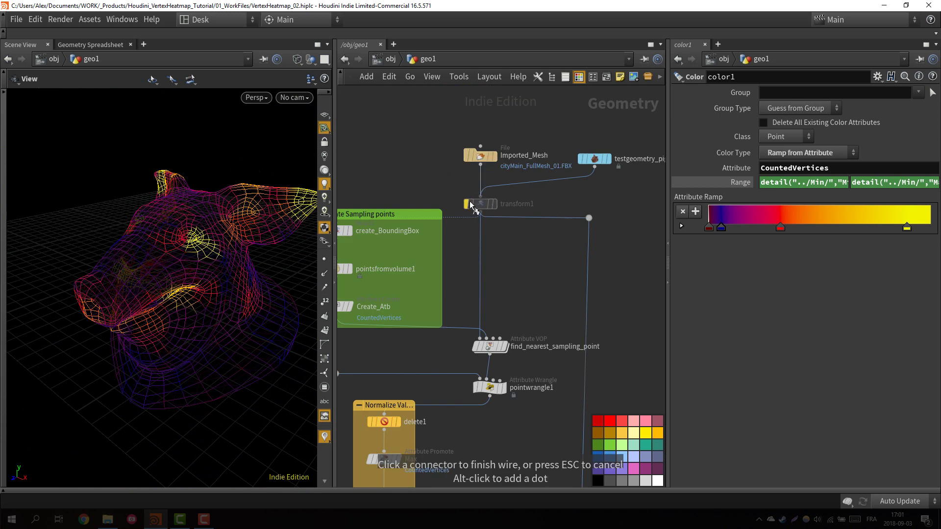